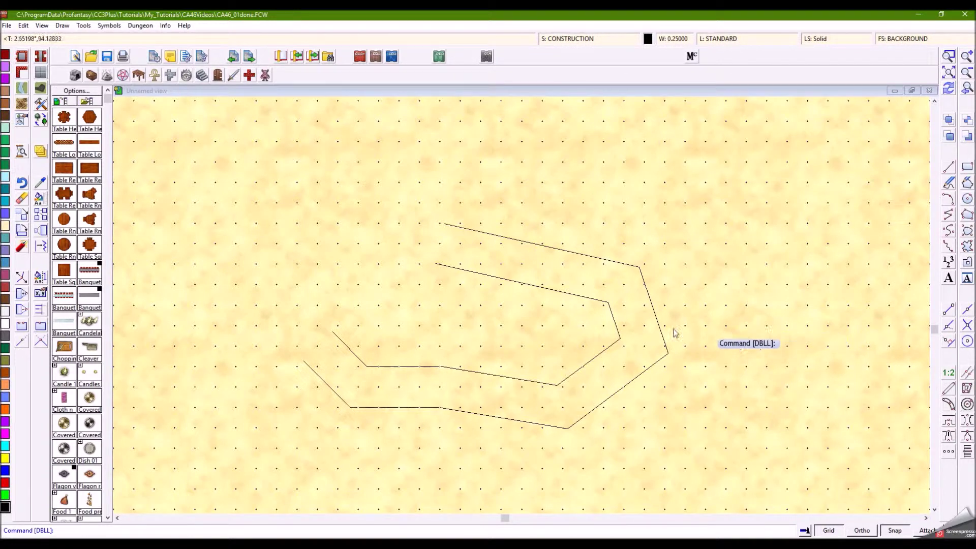
Draw a double line 10 wide across the loop's interior, bending once between the upper and lower inner walls.
right_click(821, 365)
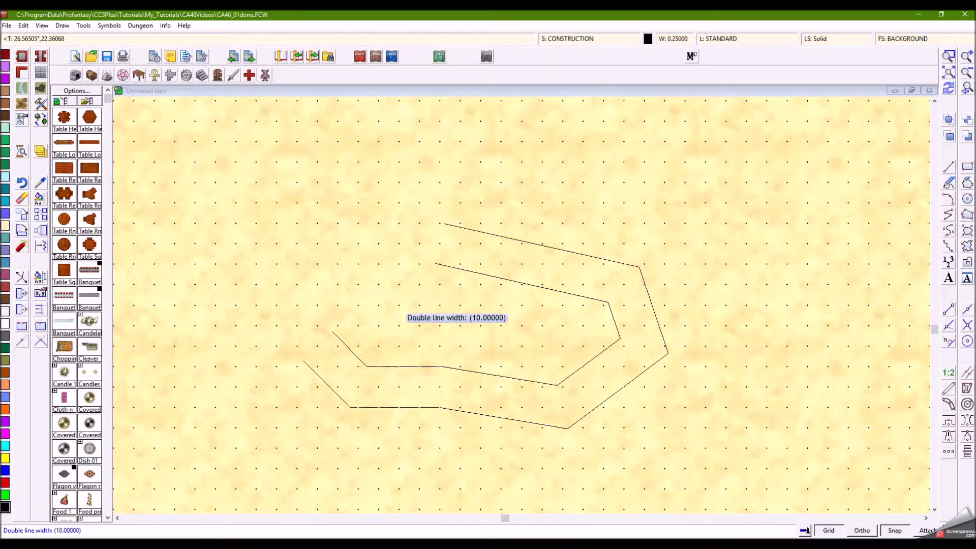
key(Return)
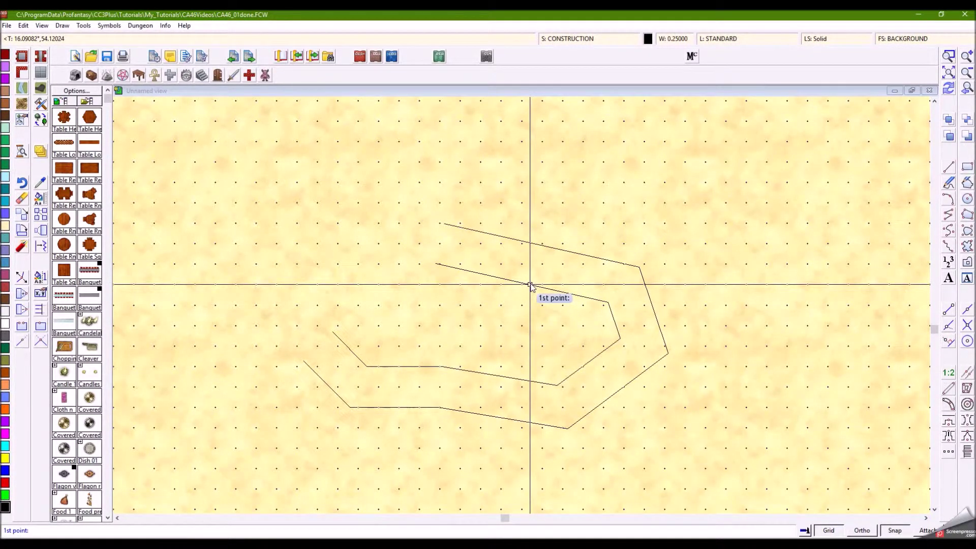
click(530, 285)
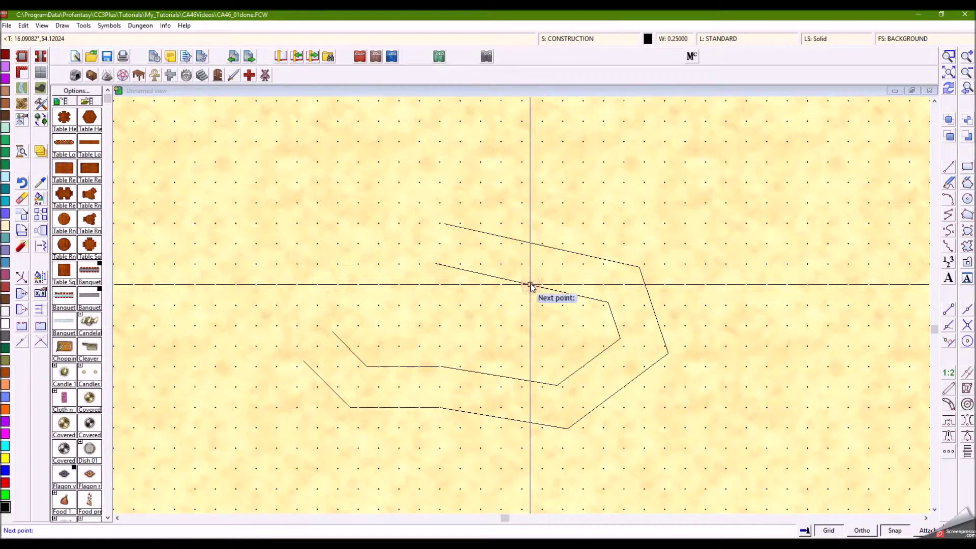
click(460, 325)
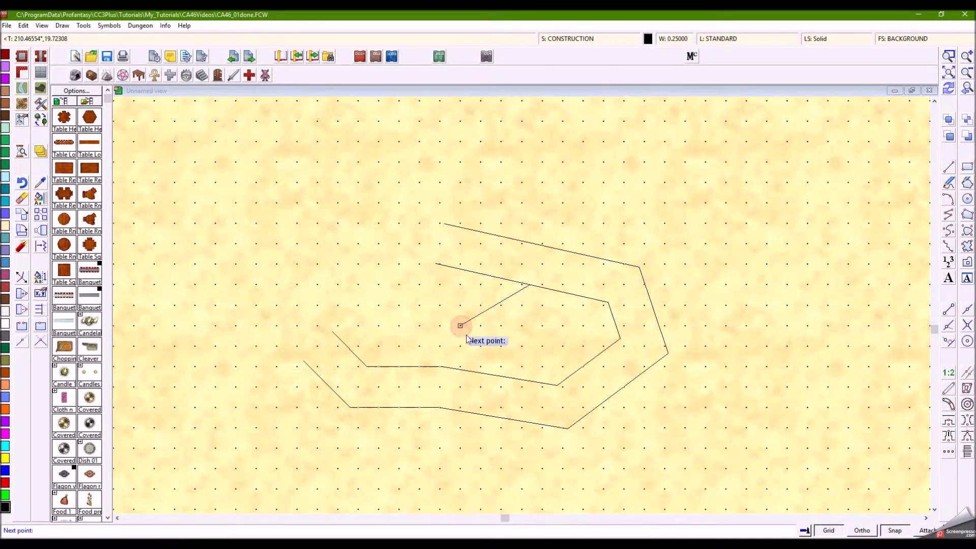
click(497, 375)
right_click(497, 375)
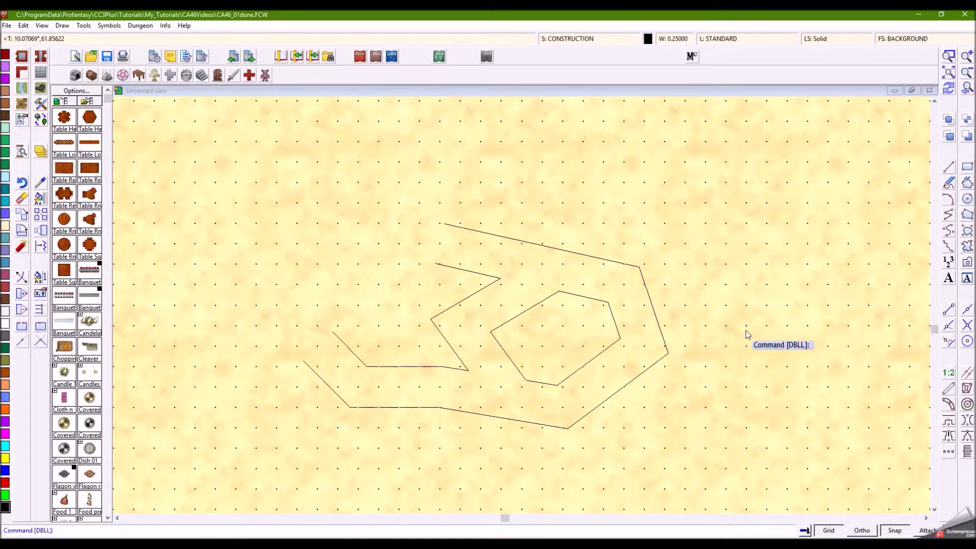
Draw a double line 5 wide branching from the loop's right outer wall, running up, across and then down to the right.
right_click(758, 375)
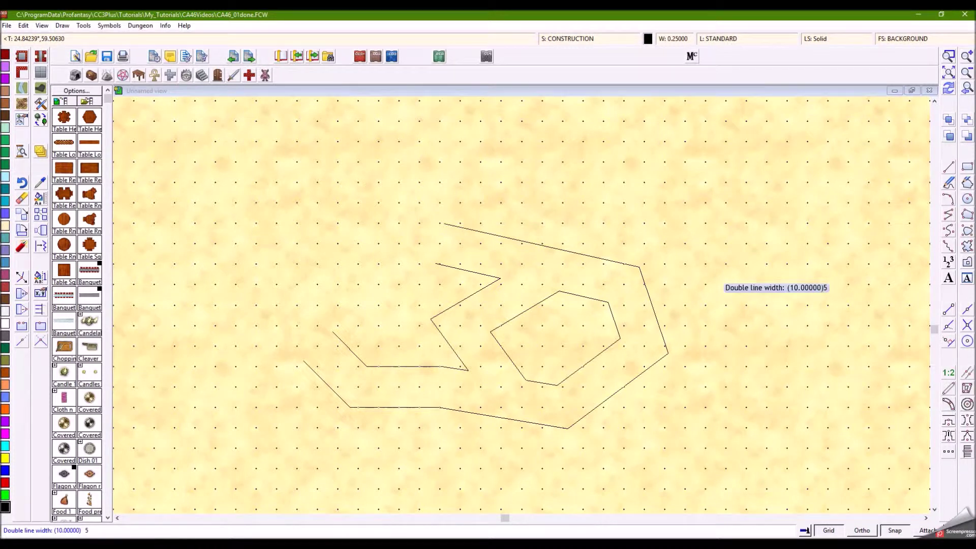
text(5)
key(Return)
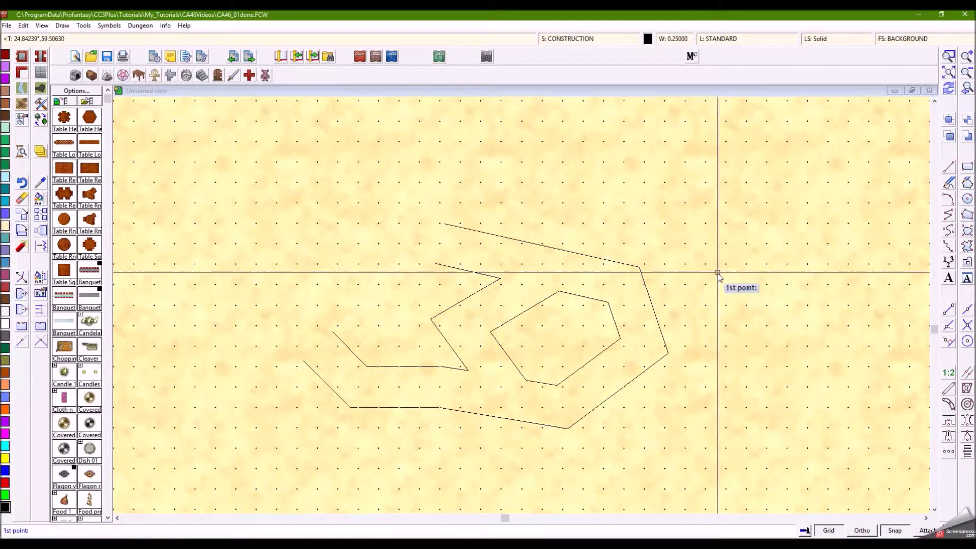
click(656, 313)
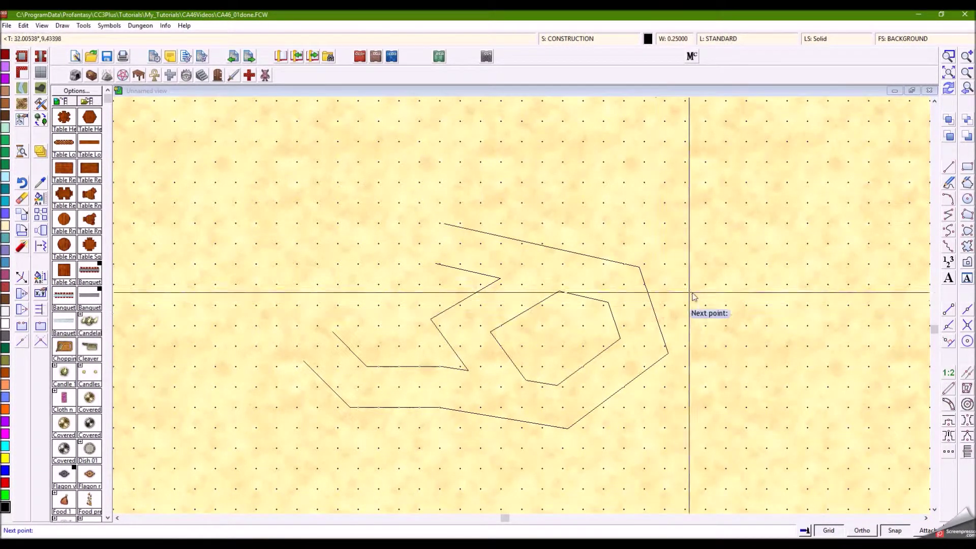
click(705, 285)
click(787, 285)
click(828, 366)
right_click(827, 366)
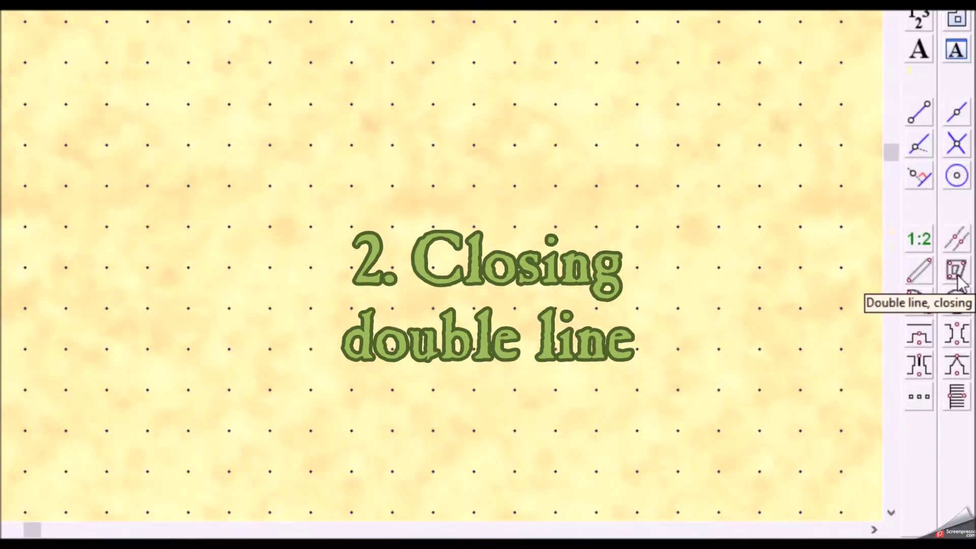
Draw an irregular eight-cornered closing double line 10 wide in the left half of the map.
click(957, 278)
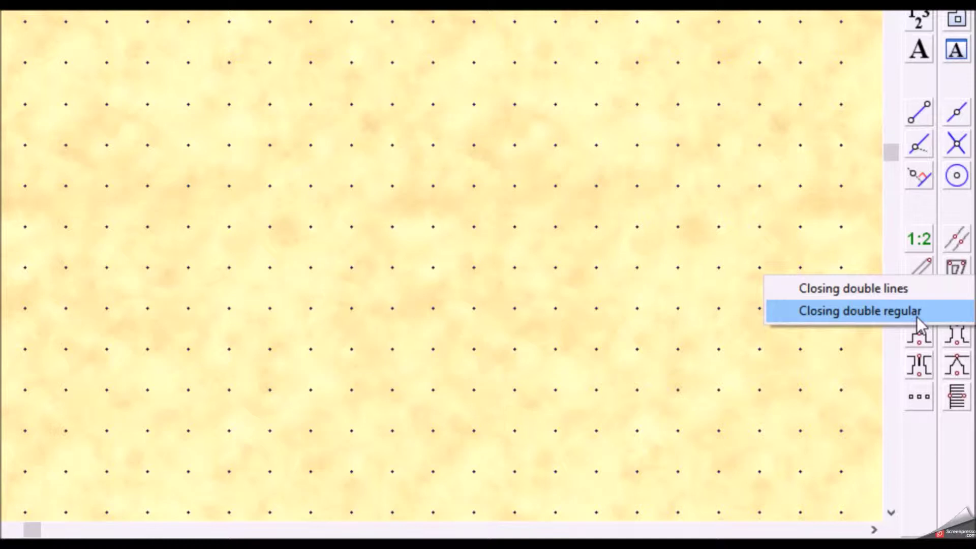
click(867, 290)
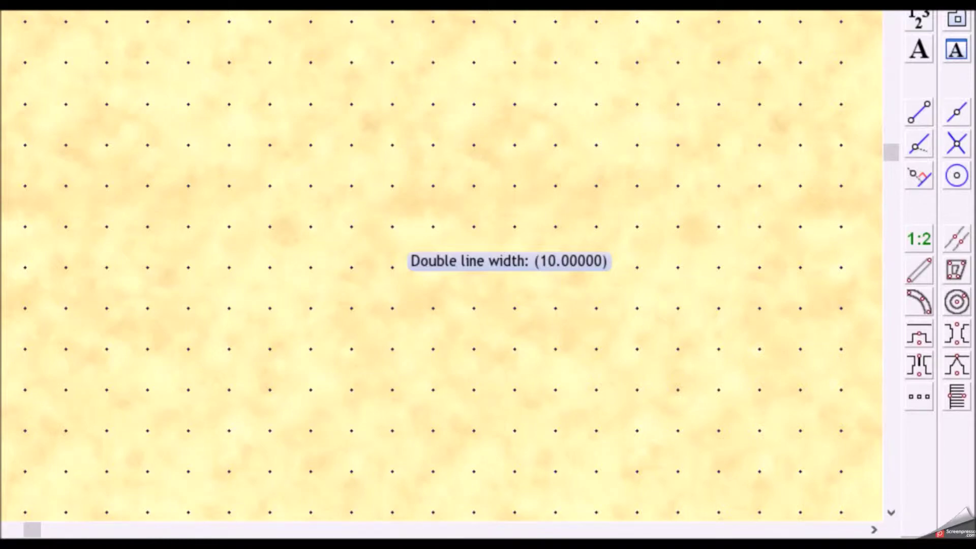
key(Return)
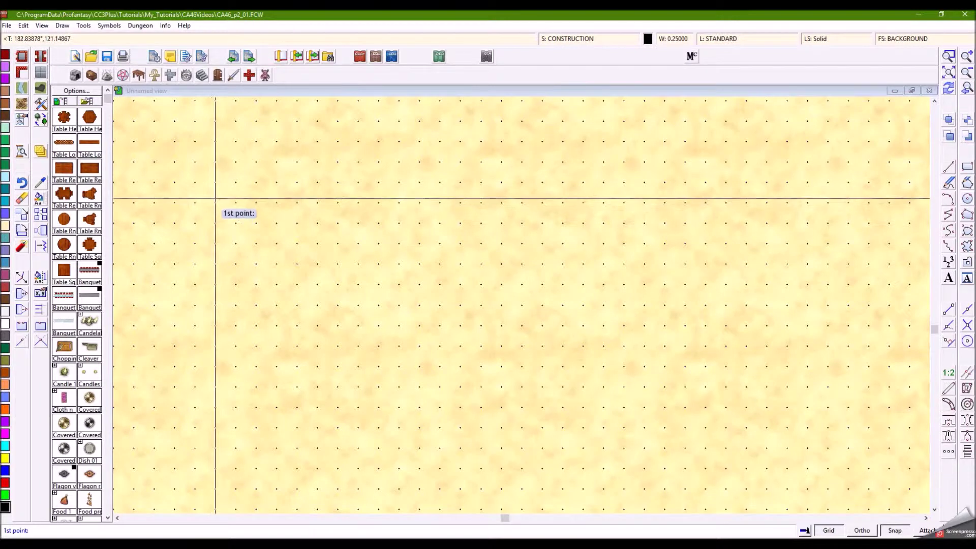
click(215, 202)
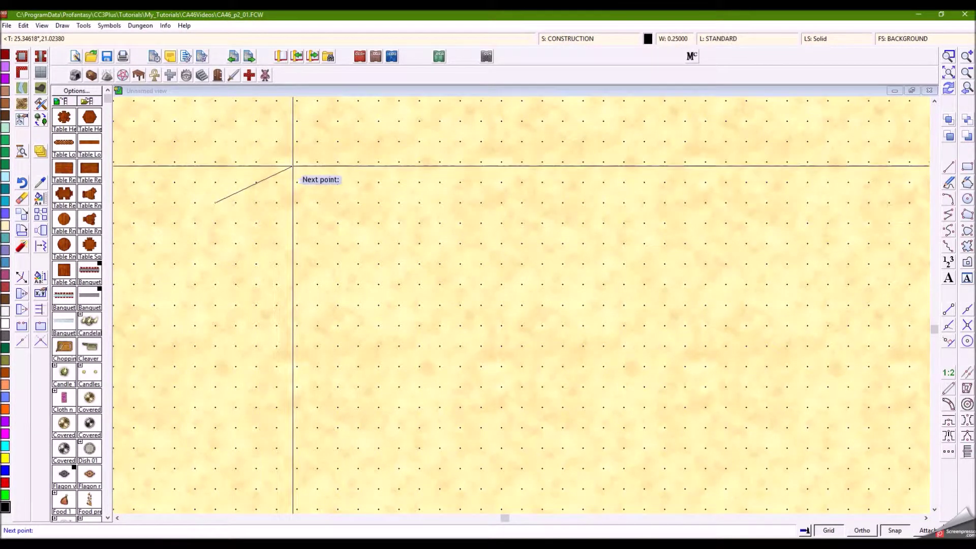
click(297, 163)
click(419, 203)
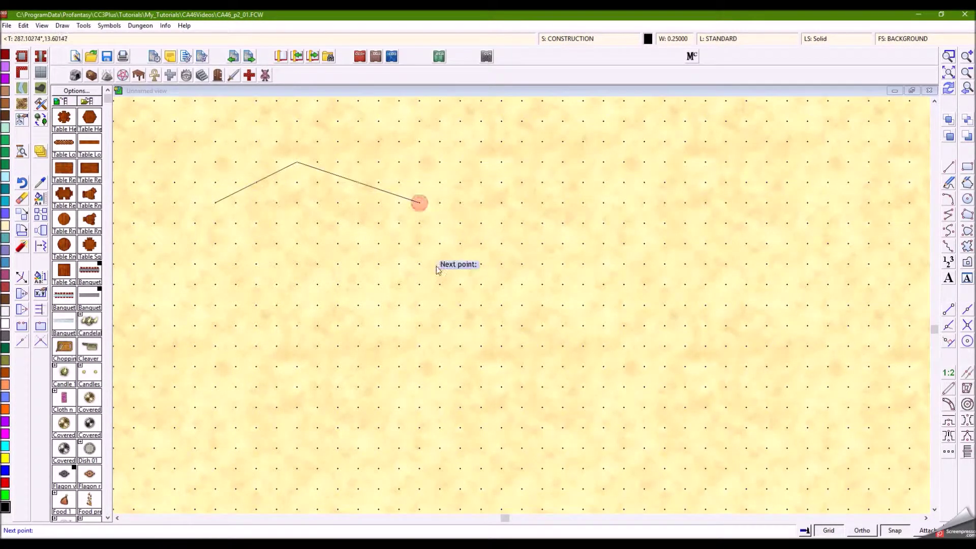
click(419, 305)
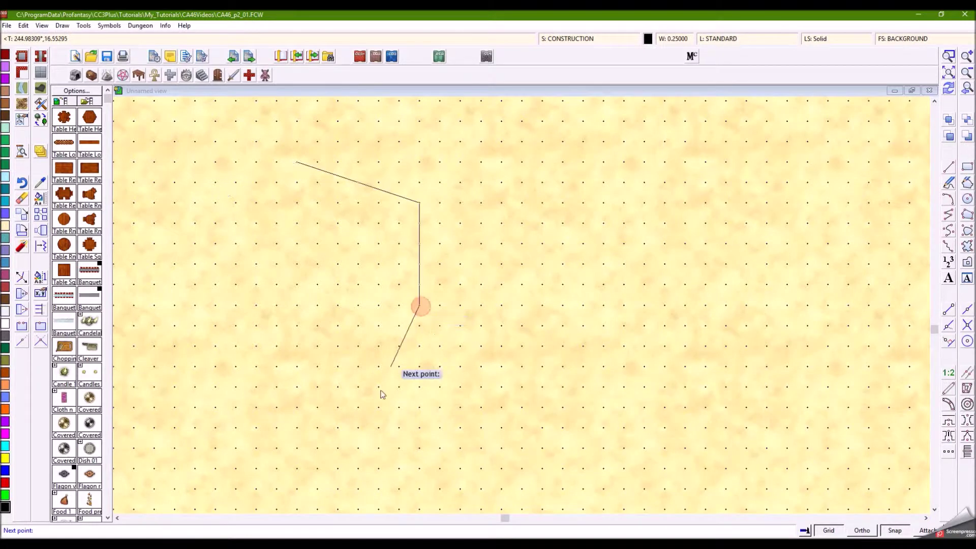
click(359, 427)
click(236, 427)
click(154, 347)
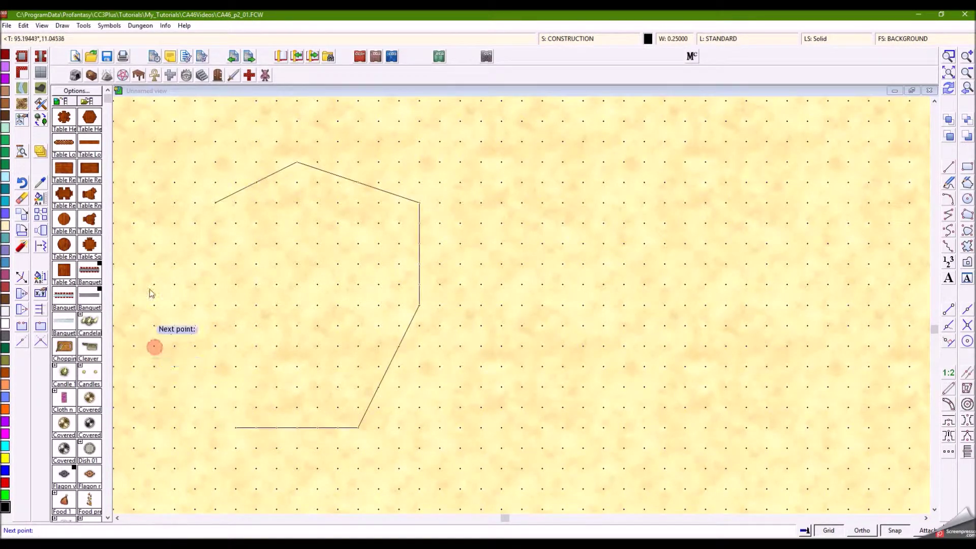
click(154, 245)
right_click(154, 245)
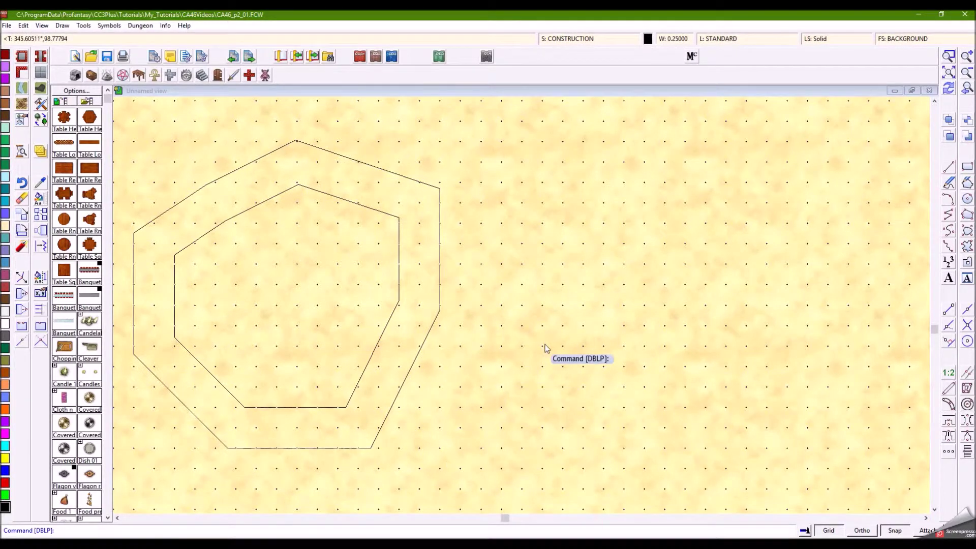
Draw a closing double regular polygon with width 10 and 8 nodes to the right of the irregular ring.
right_click(970, 390)
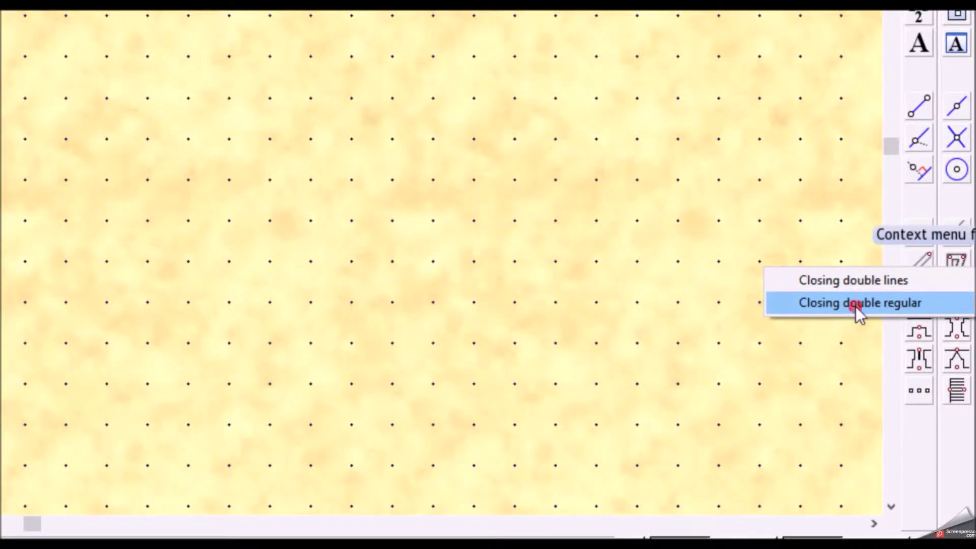
click(856, 307)
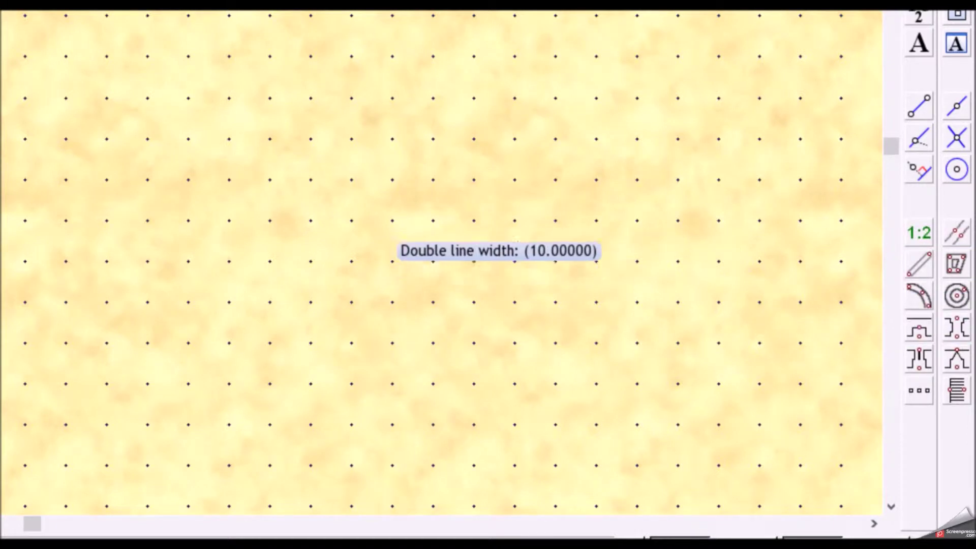
key(Return)
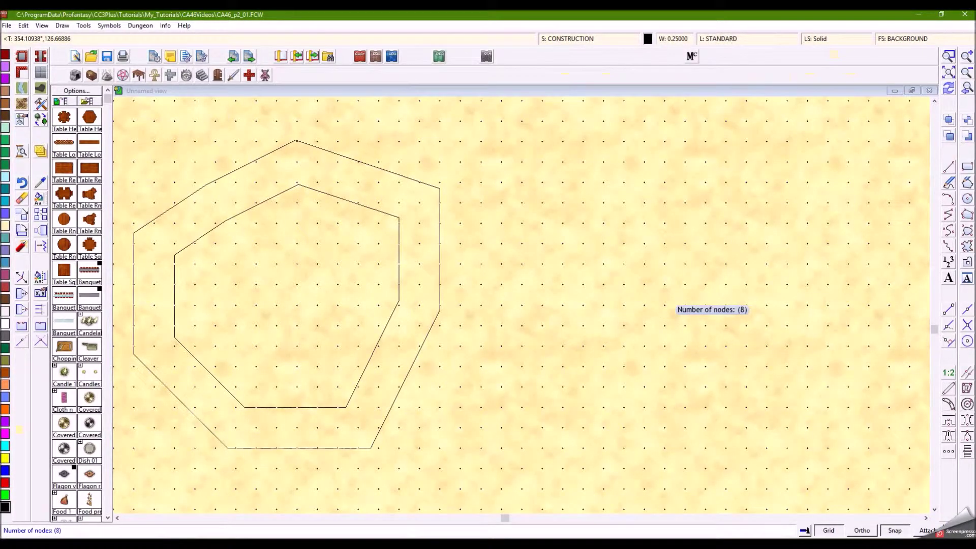
key(Return)
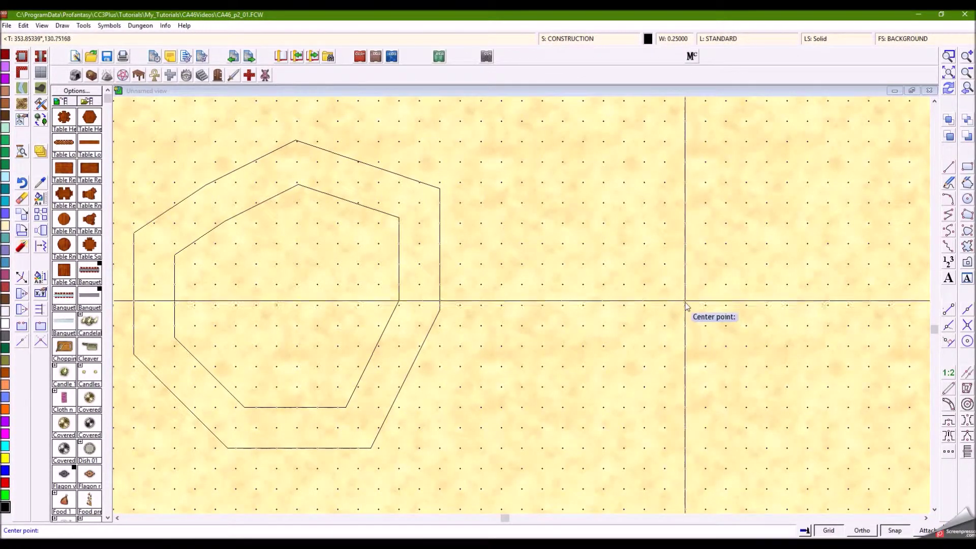
click(685, 305)
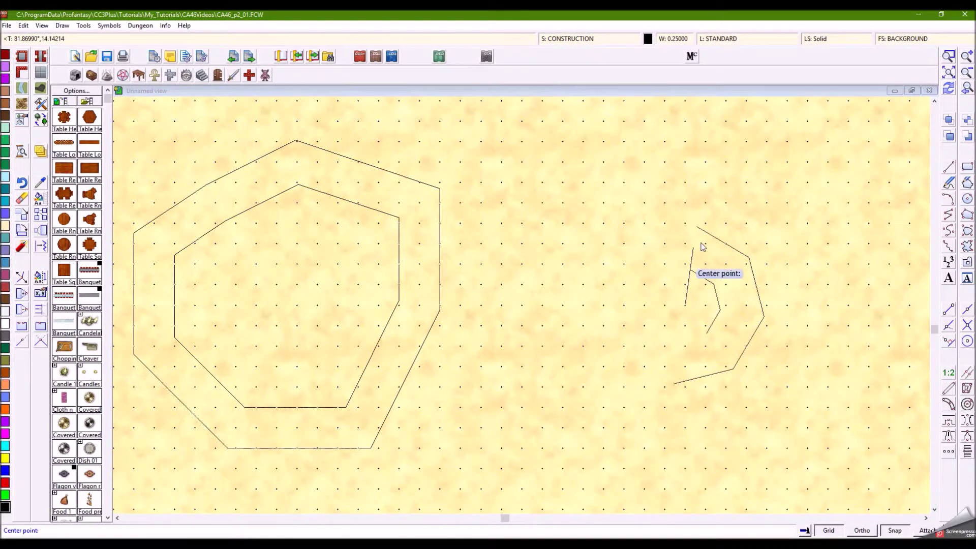
click(721, 219)
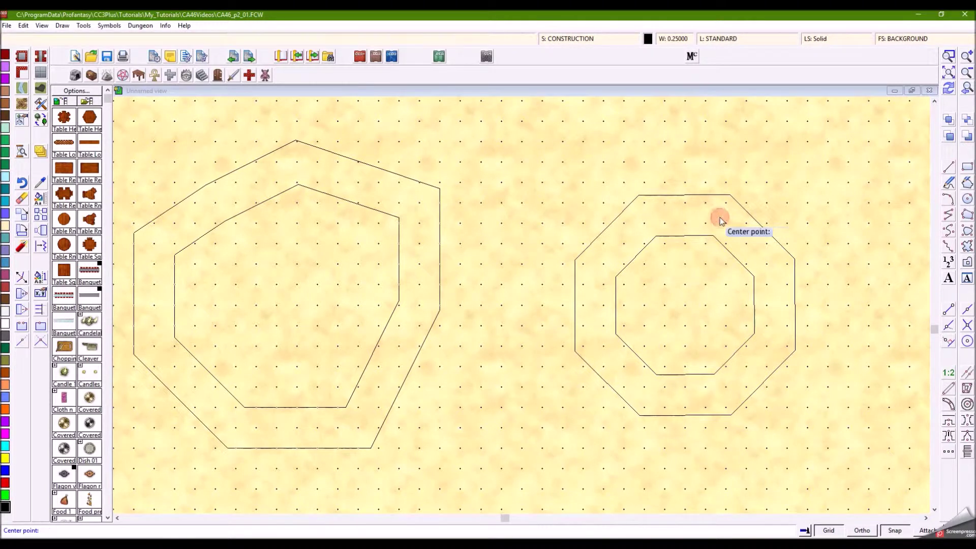
right_click(779, 314)
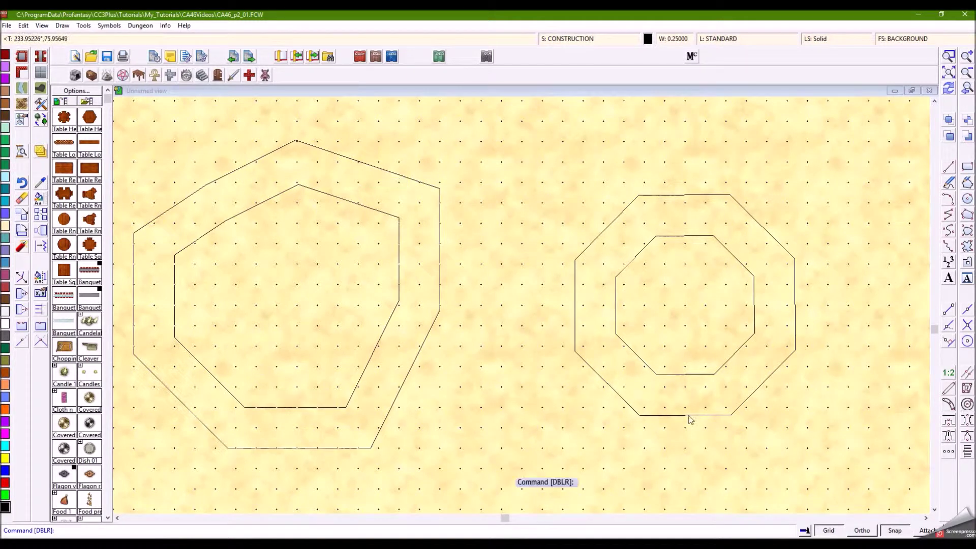
Connect the irregular ring's lower-right wall to the octagon's lower-left wall with a double line 10 wide, bending downward midway.
click(967, 404)
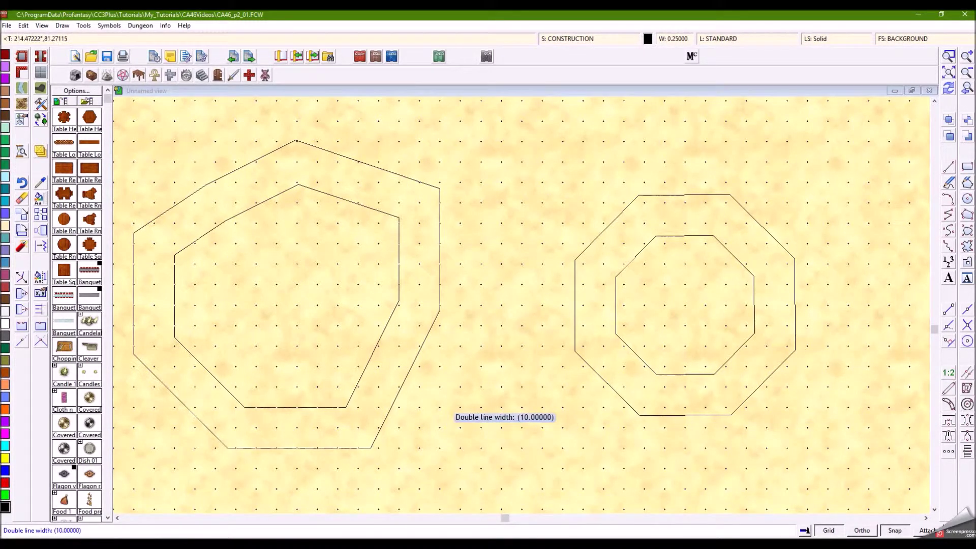
right_click(447, 405)
click(400, 391)
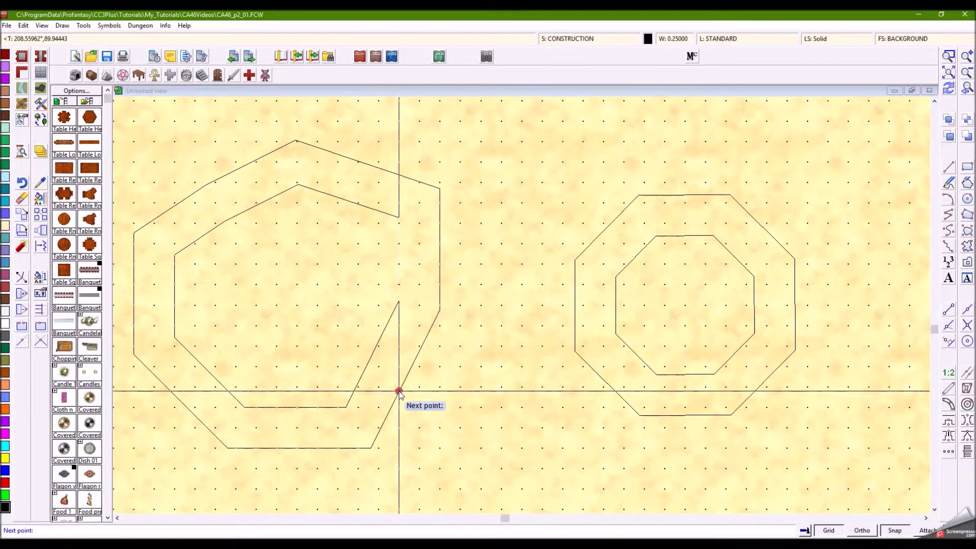
click(490, 420)
click(608, 383)
right_click(608, 383)
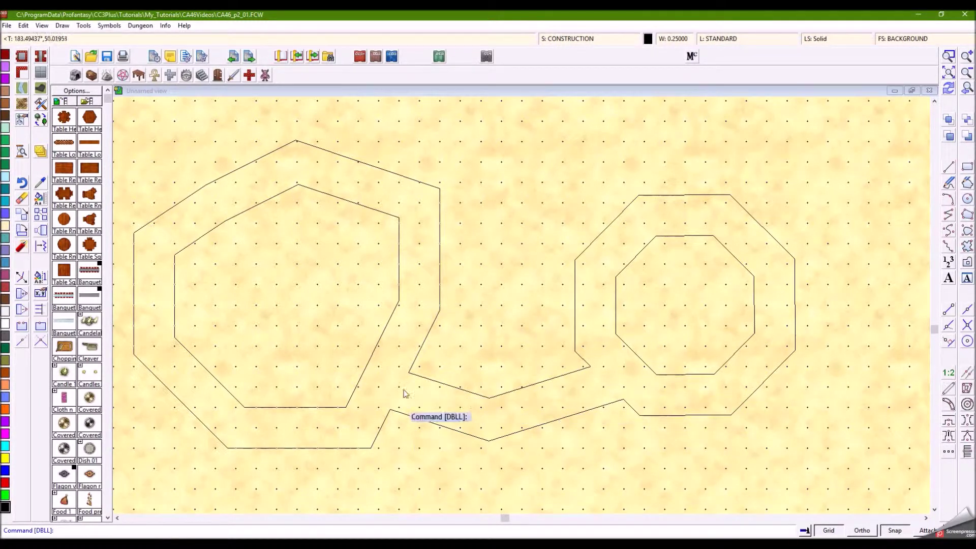
Connect the irregular ring's upper-right wall to the octagon's upper-left wall with a double line 10 wide, bending upward midway.
right_click(476, 235)
click(487, 240)
key(Return)
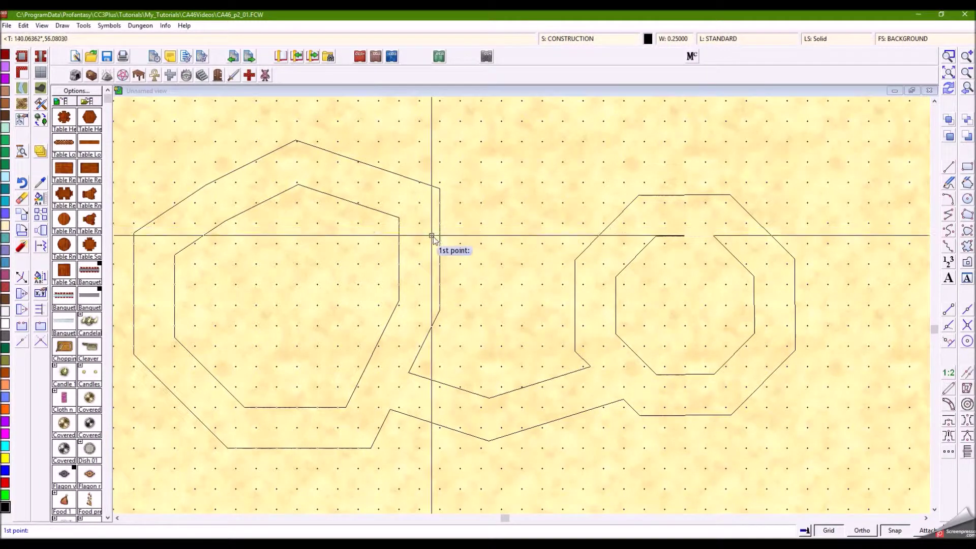
click(441, 245)
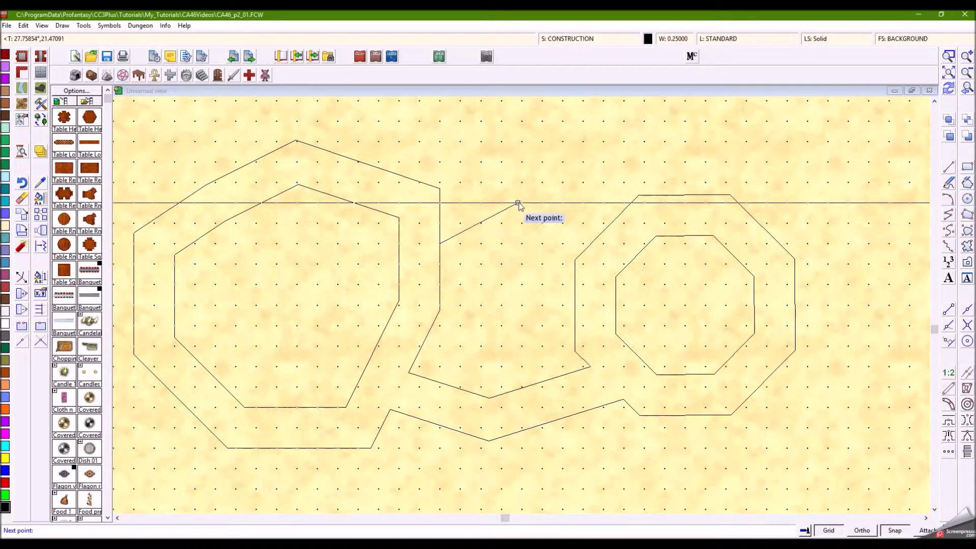
click(522, 188)
click(608, 224)
right_click(608, 225)
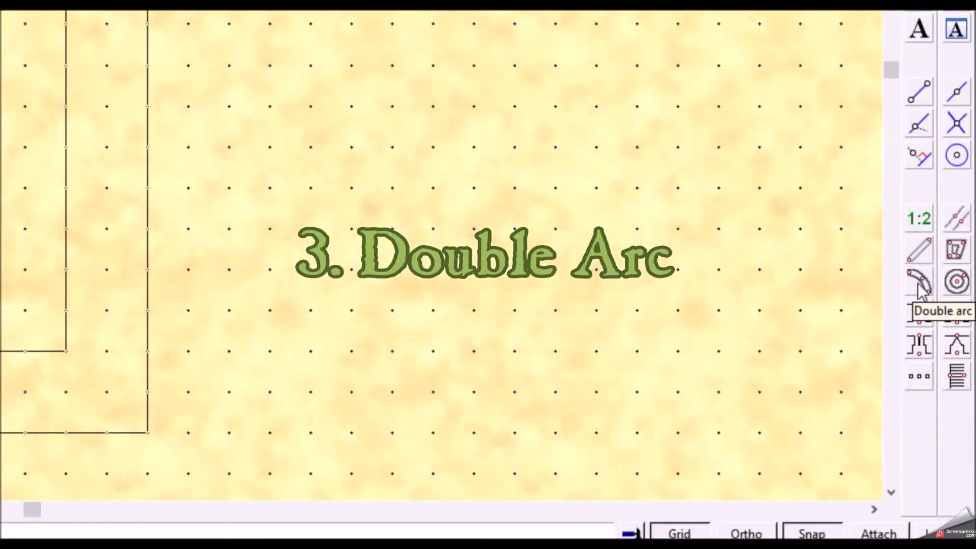
Draw a three-point double arc 10 wide to the right of the square corridor, curving over the top and opening toward the square.
click(920, 283)
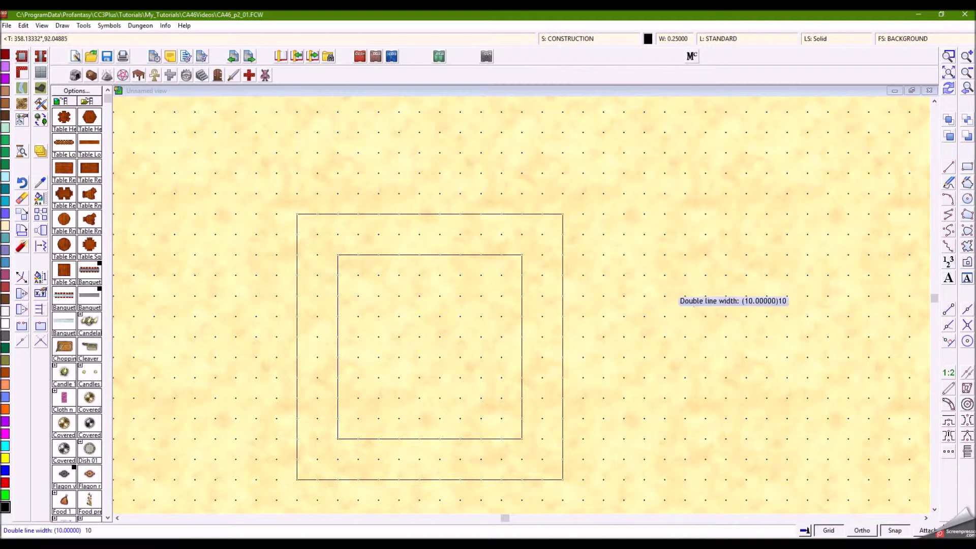
key(Return)
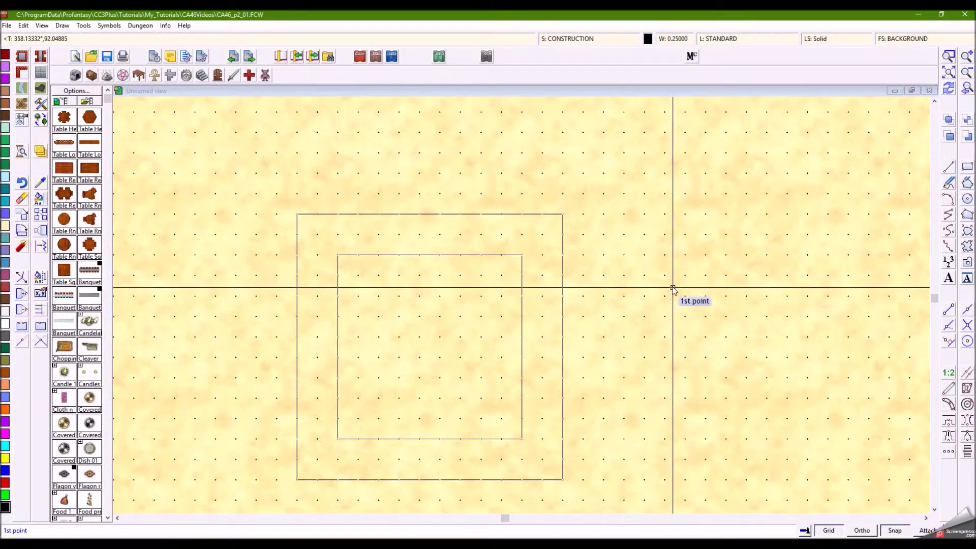
click(809, 378)
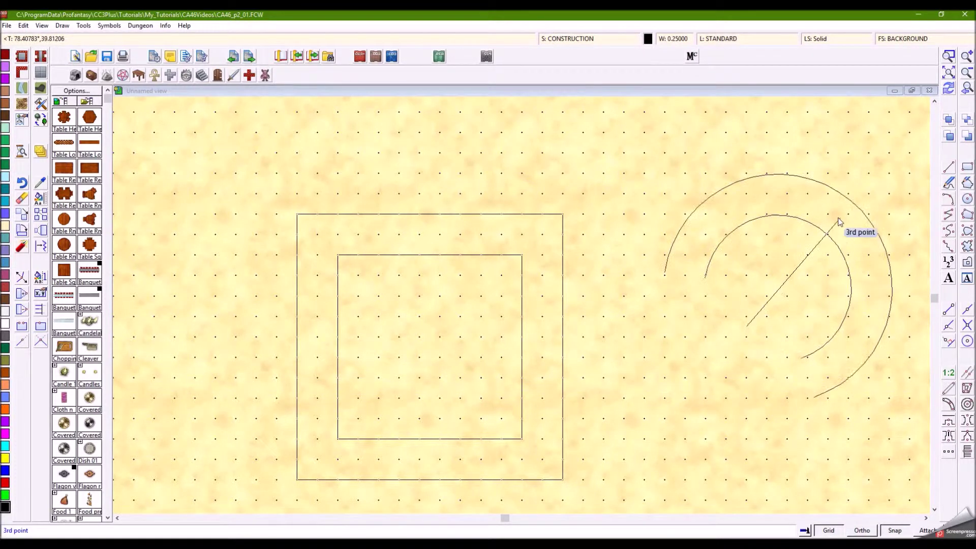
click(820, 226)
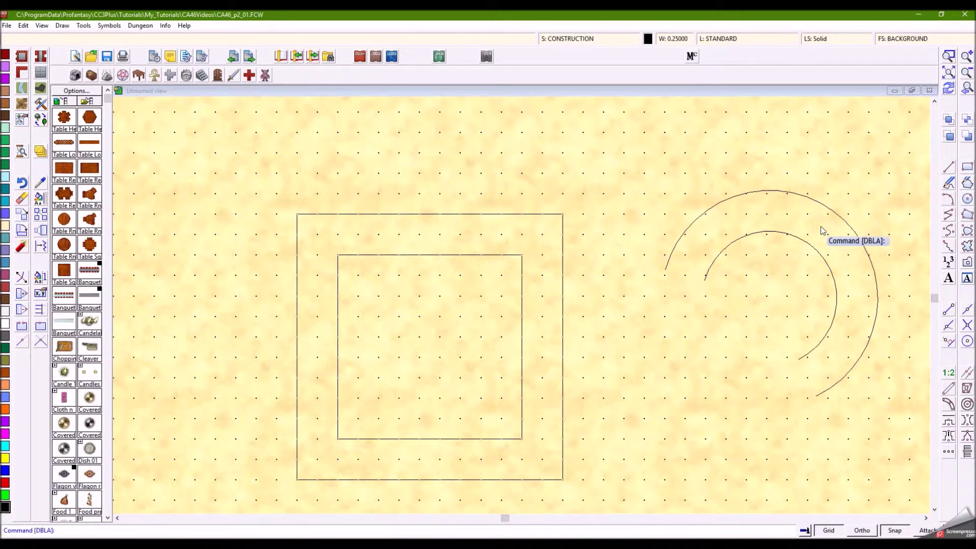
Draw a double arc around the outside of the square corridor's upper-right corner, joining its outer top wall to its outer right wall.
right_click(639, 307)
right_click(639, 306)
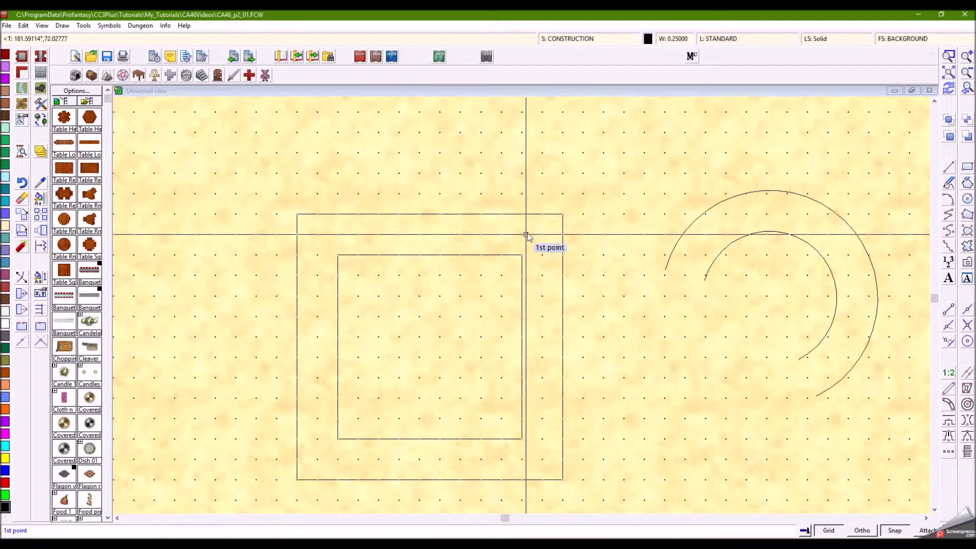
click(563, 214)
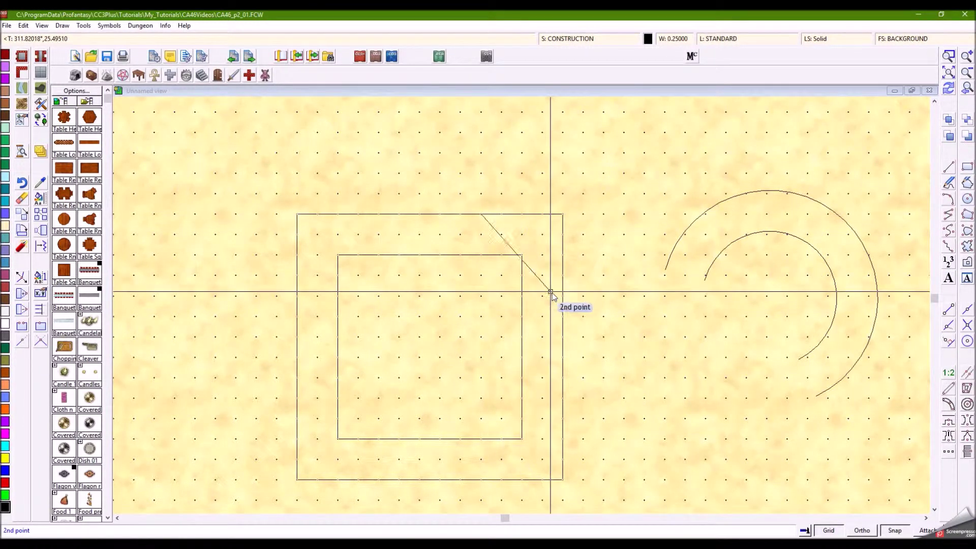
click(563, 298)
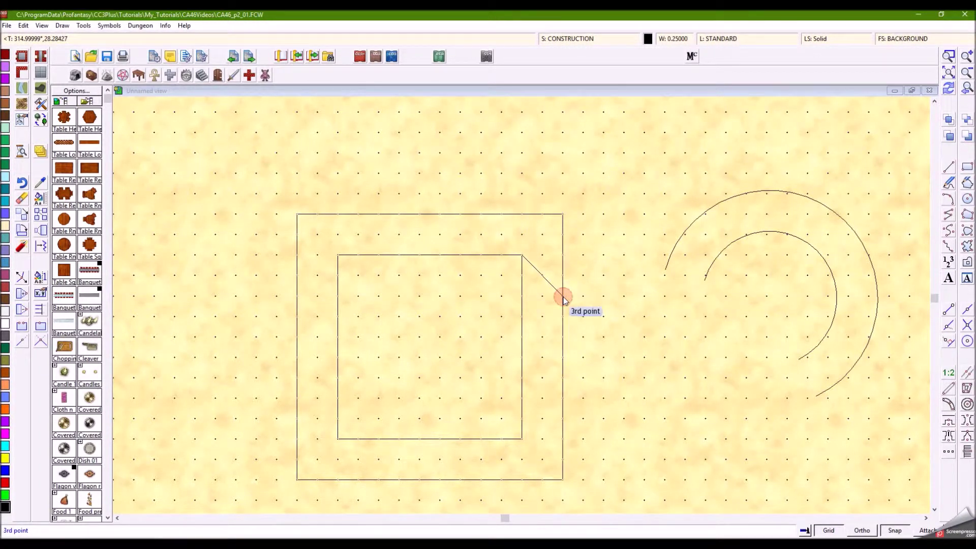
click(621, 192)
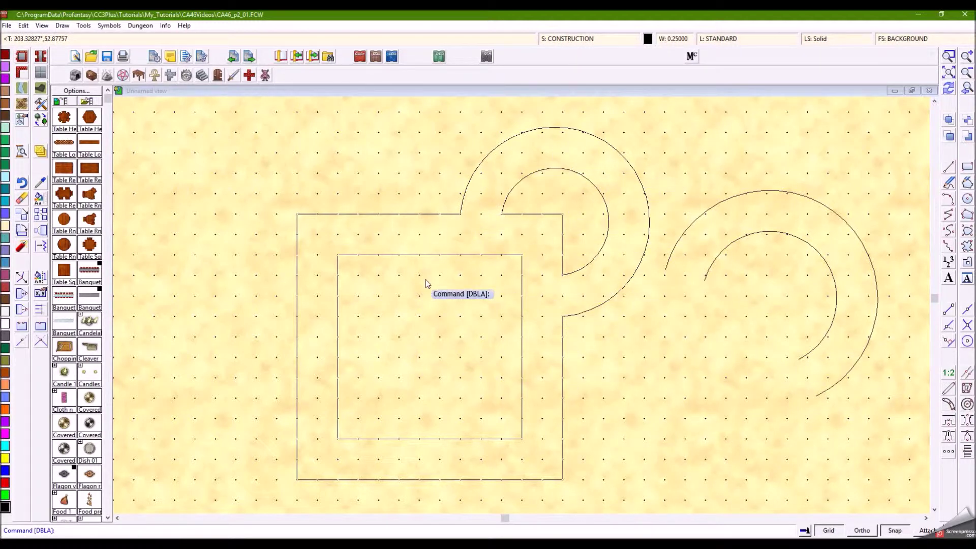
Draw a double arc bulging outward from the square corridor's outer left wall, with both ends meeting that wall.
key(Return)
key(Return)
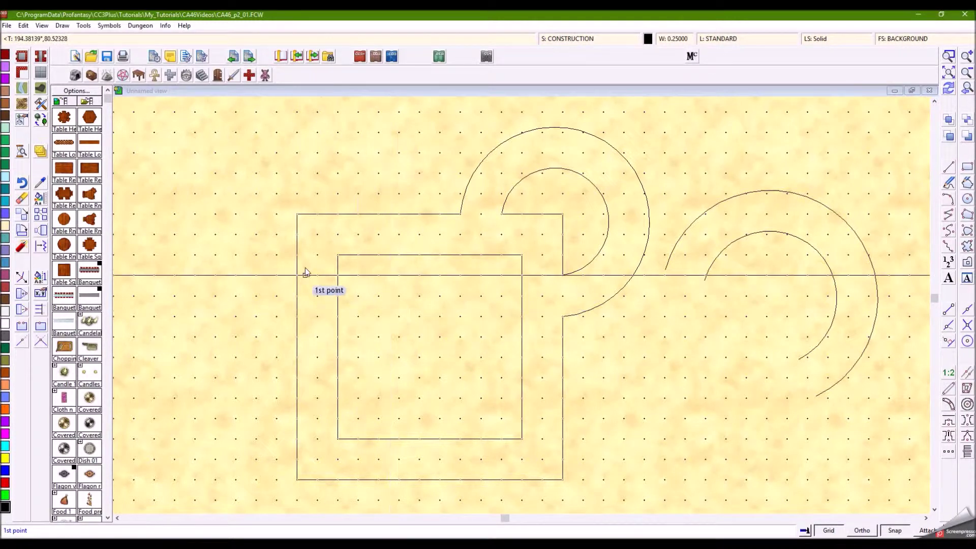
click(297, 440)
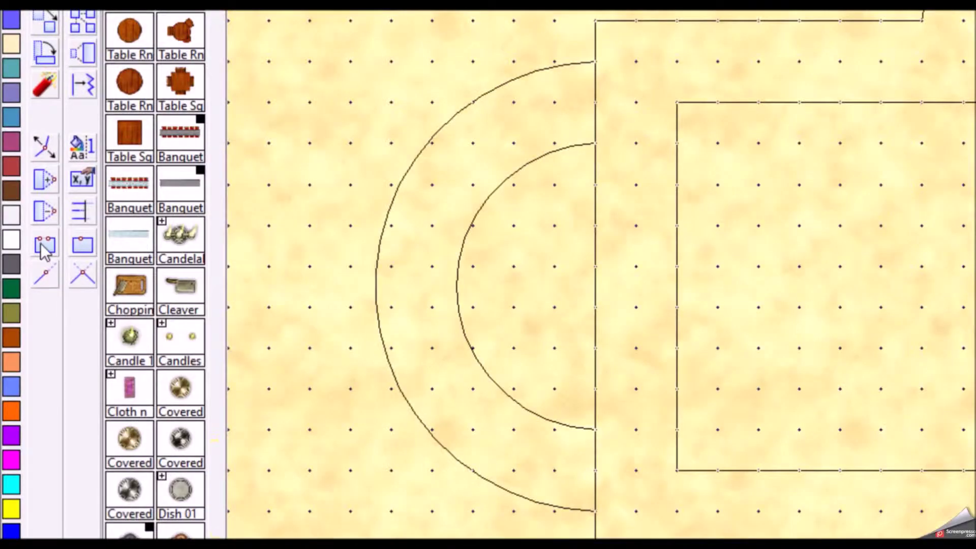
Break a gap in the square's outer left wall between the endpoints of the left double arc's upper opening.
click(43, 246)
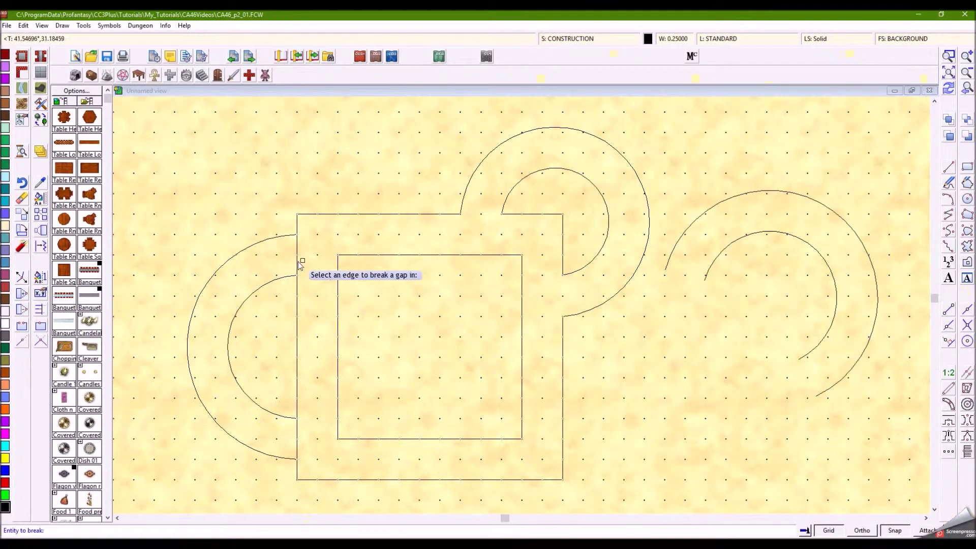
click(296, 259)
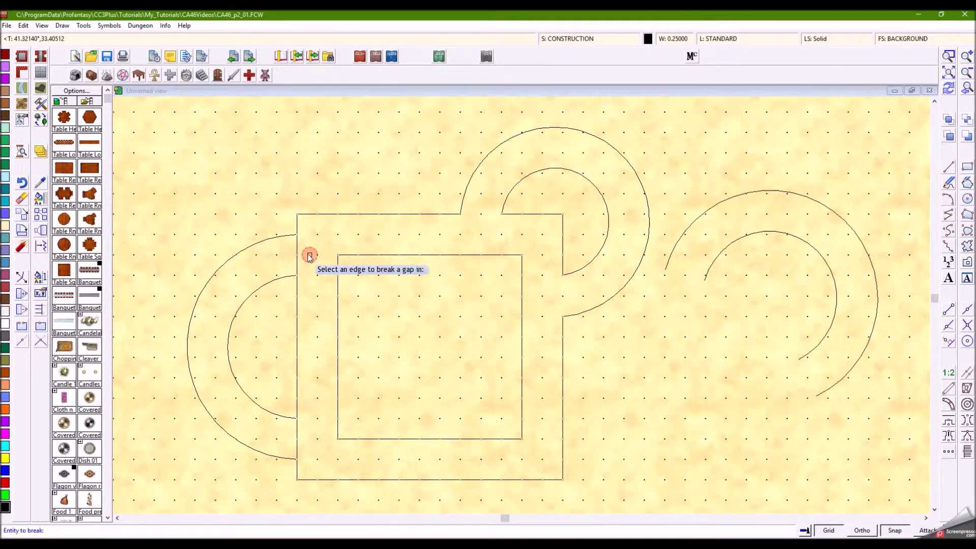
click(298, 258)
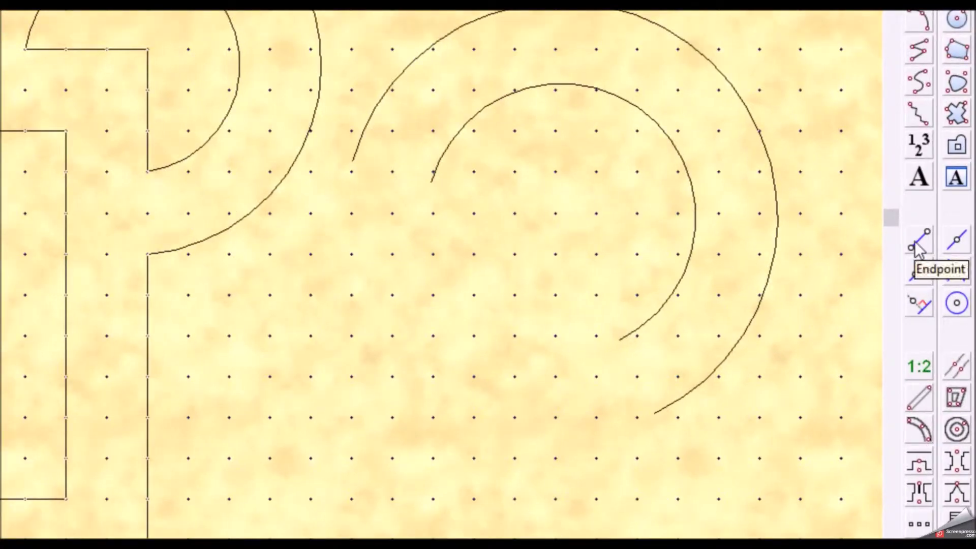
click(916, 244)
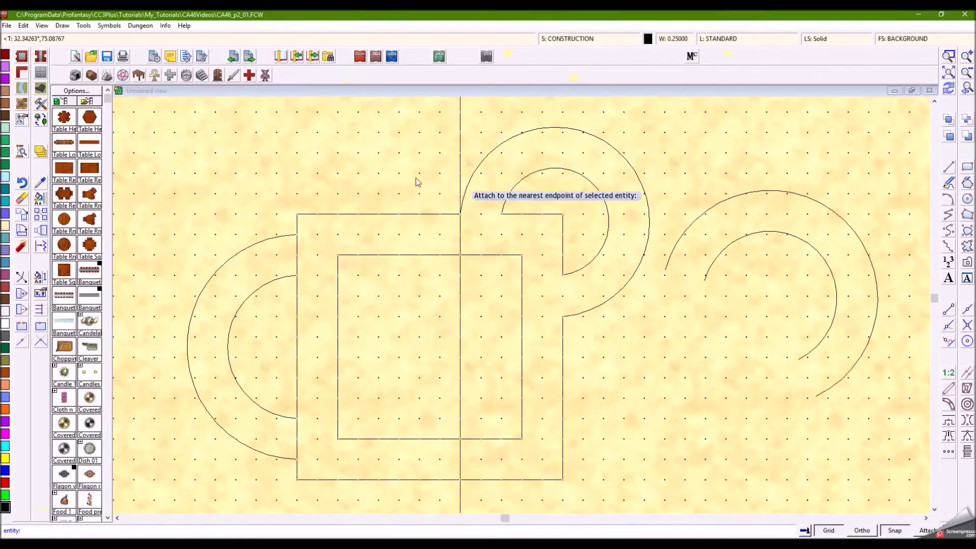
click(295, 234)
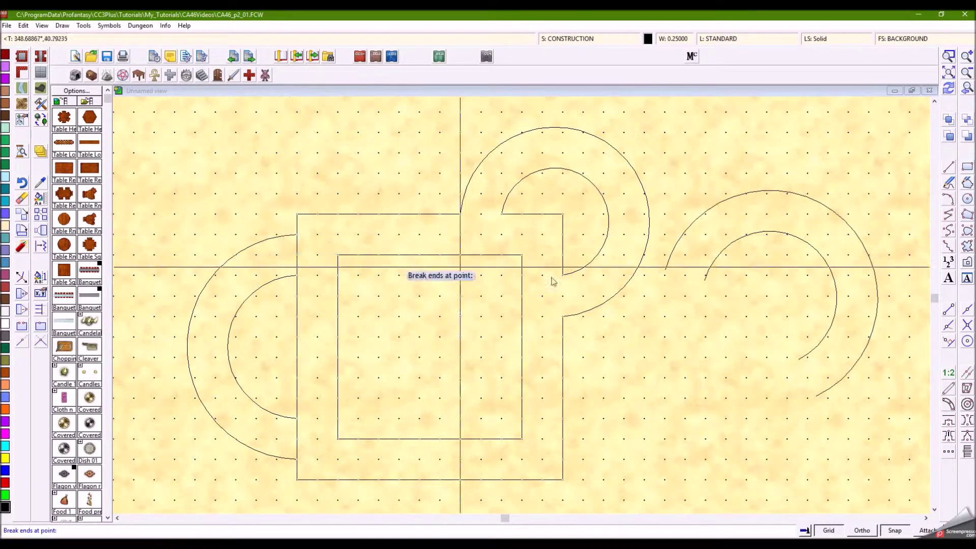
click(288, 279)
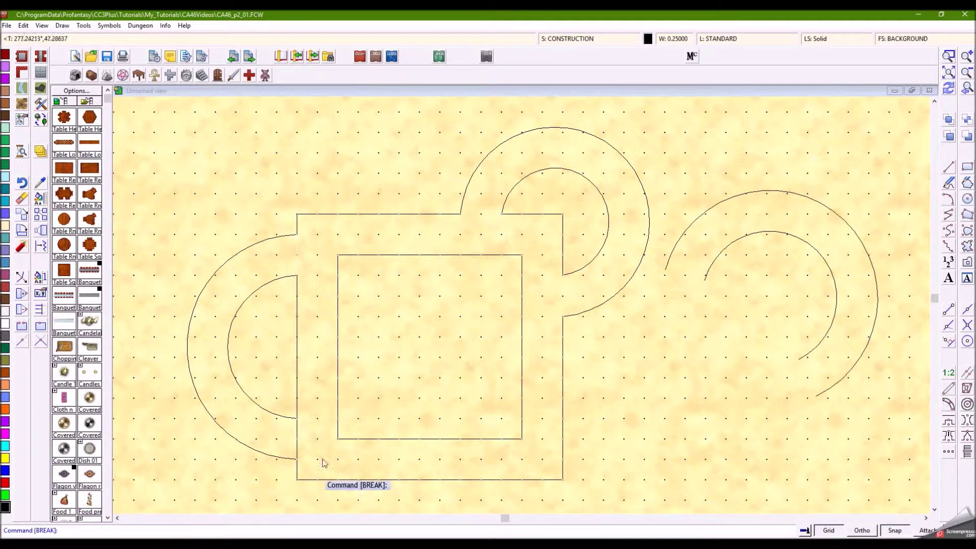
Break a gap in the square's outer left wall between the endpoints of the left double arc's lower opening.
right_click(311, 403)
click(297, 406)
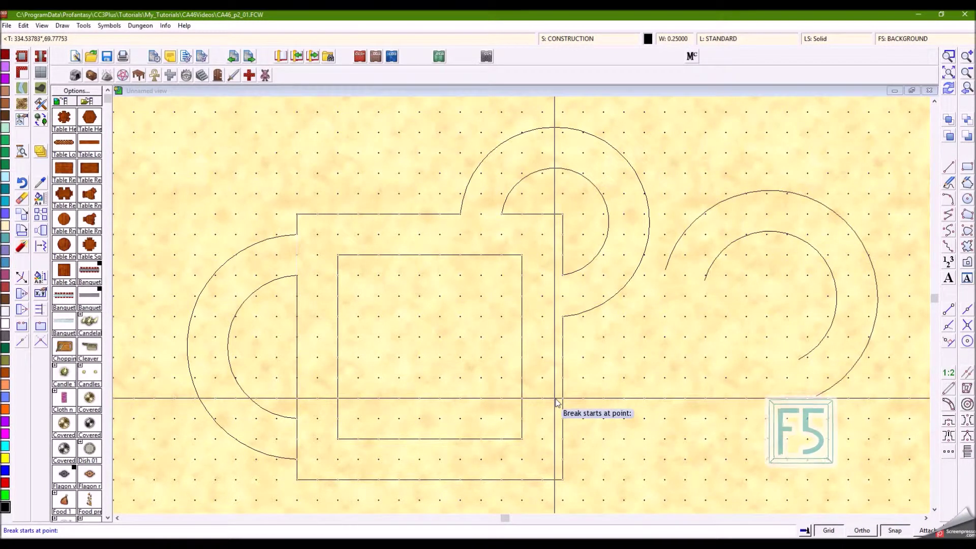
key(F5)
click(289, 417)
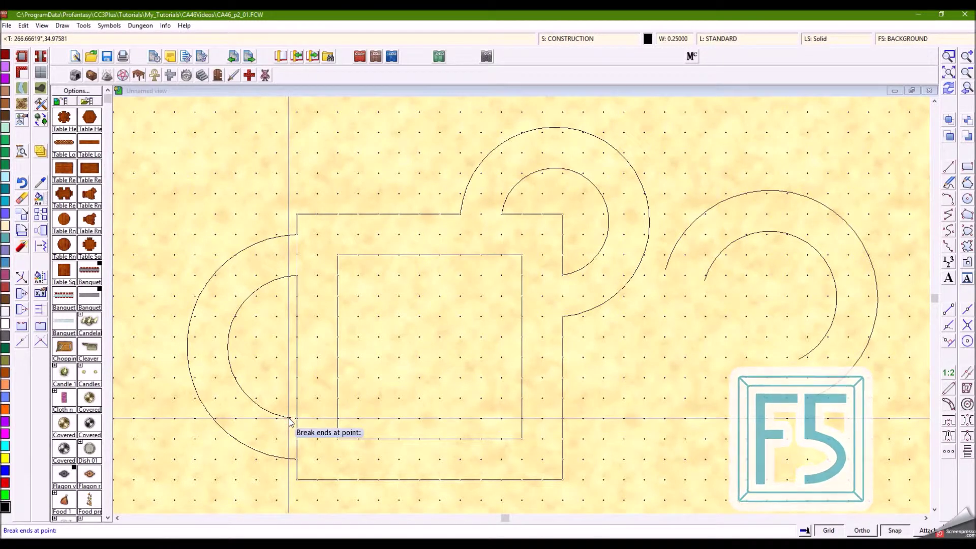
key(F5)
click(291, 454)
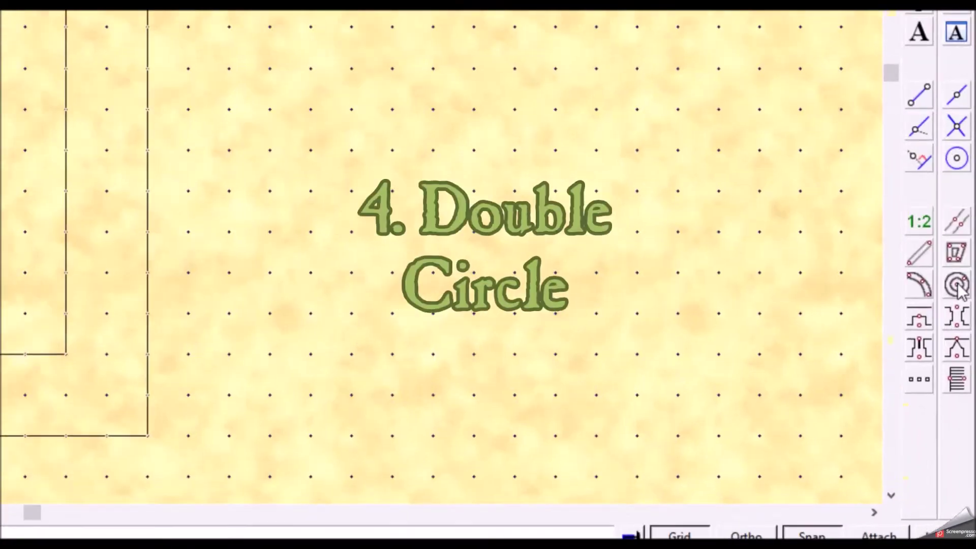
Draw a double circle with a radius of 20 to its midline, to the right of the square corridor.
click(960, 290)
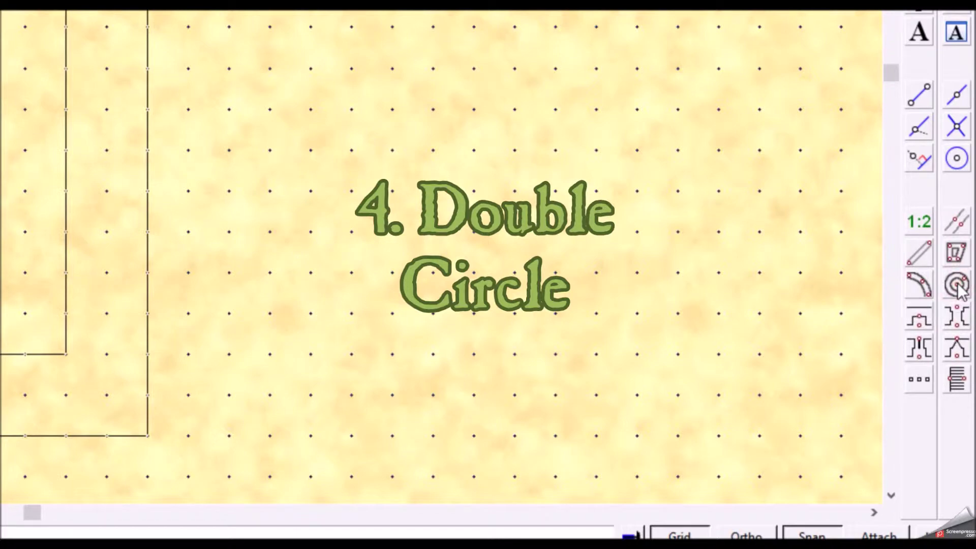
key(Return)
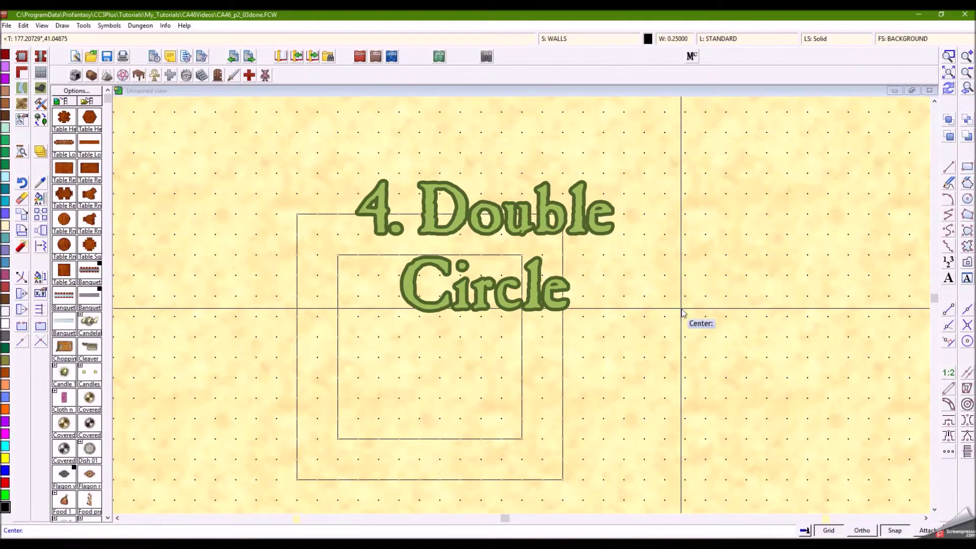
click(746, 317)
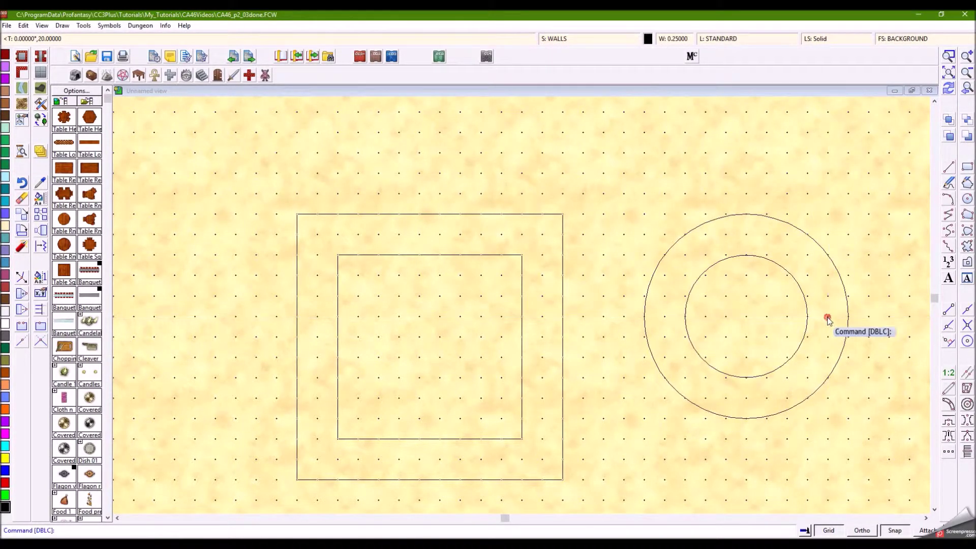
click(828, 320)
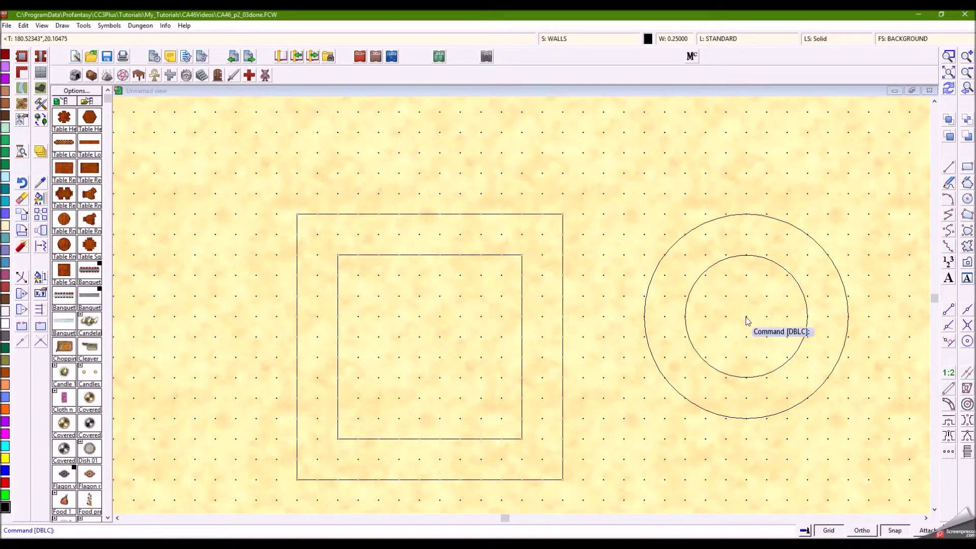
Draw a second double circle with a midline radius of about 20, centred on the square corridor's upper-left corner.
right_click(345, 168)
right_click(320, 238)
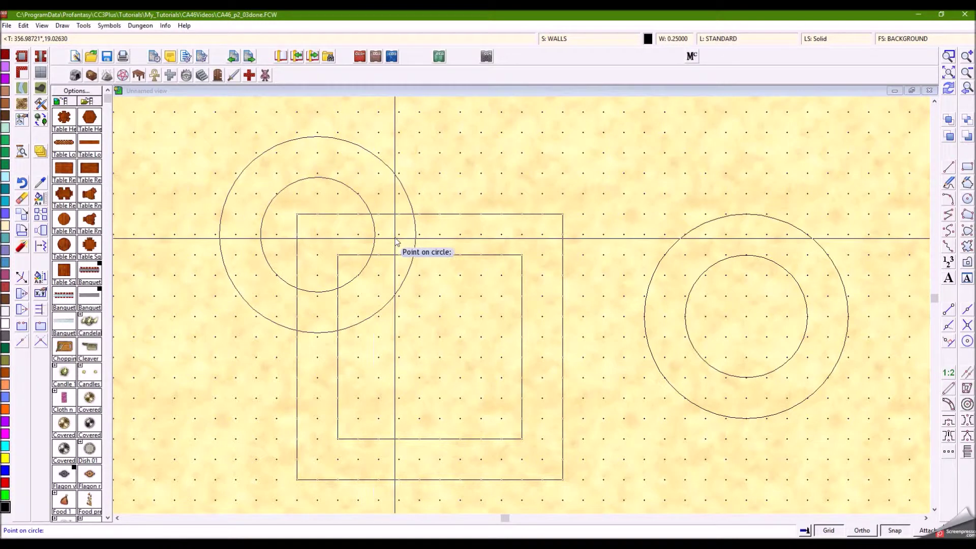
click(398, 239)
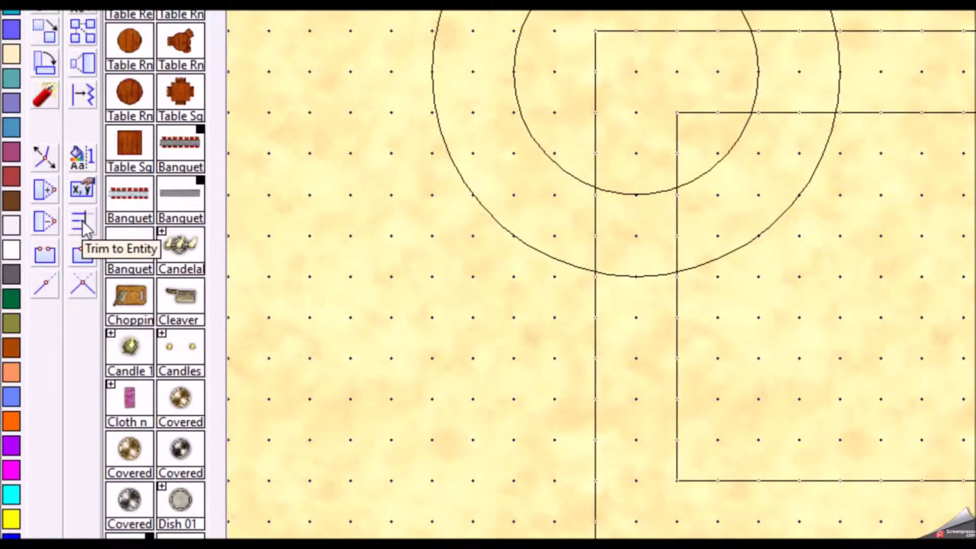
Trim the square corridor's inner and outer top and left walls to the outer circle at its upper-left corner.
click(83, 222)
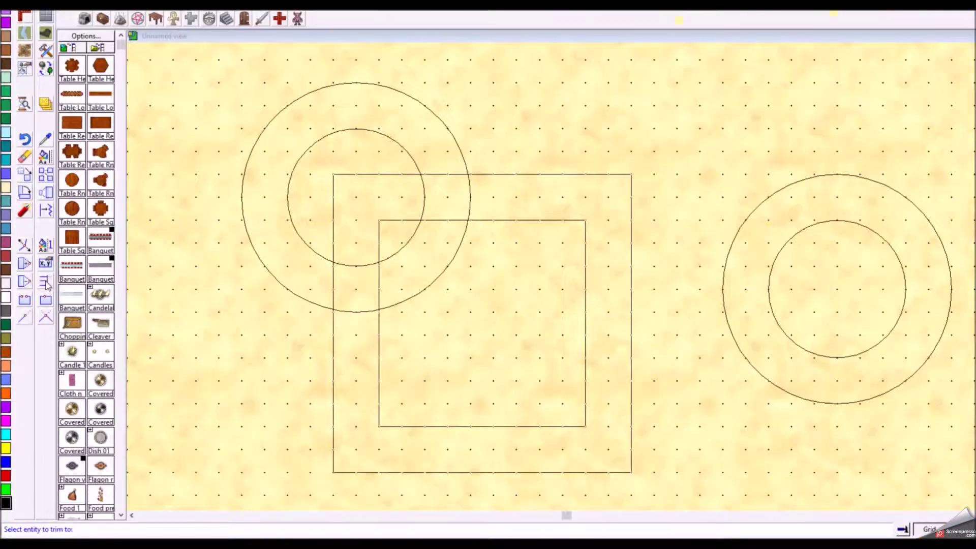
click(409, 192)
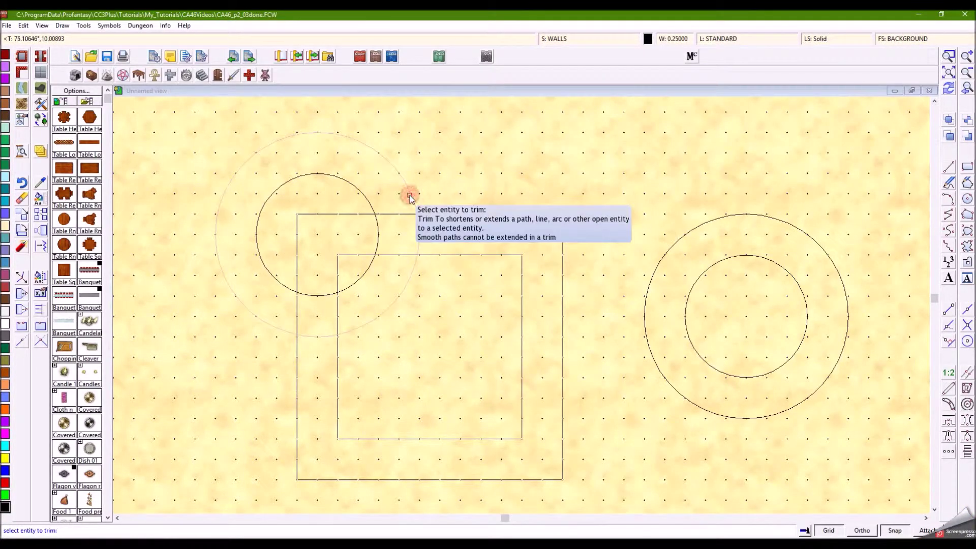
click(447, 214)
click(444, 255)
click(338, 351)
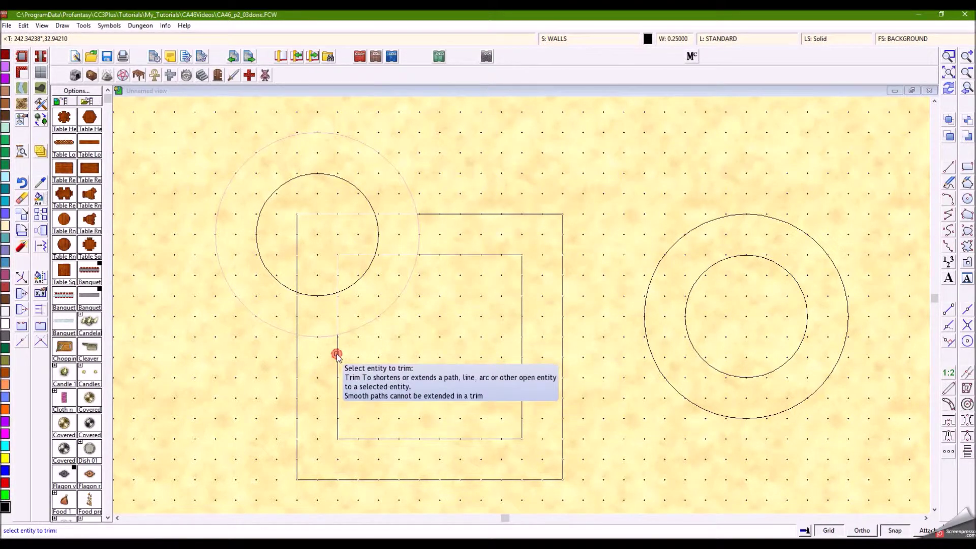
click(297, 354)
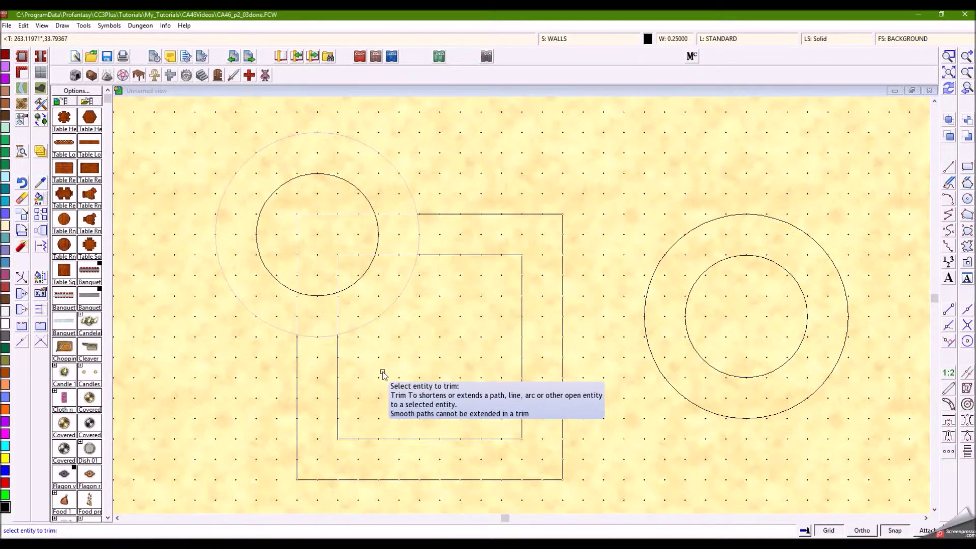
right_click(383, 375)
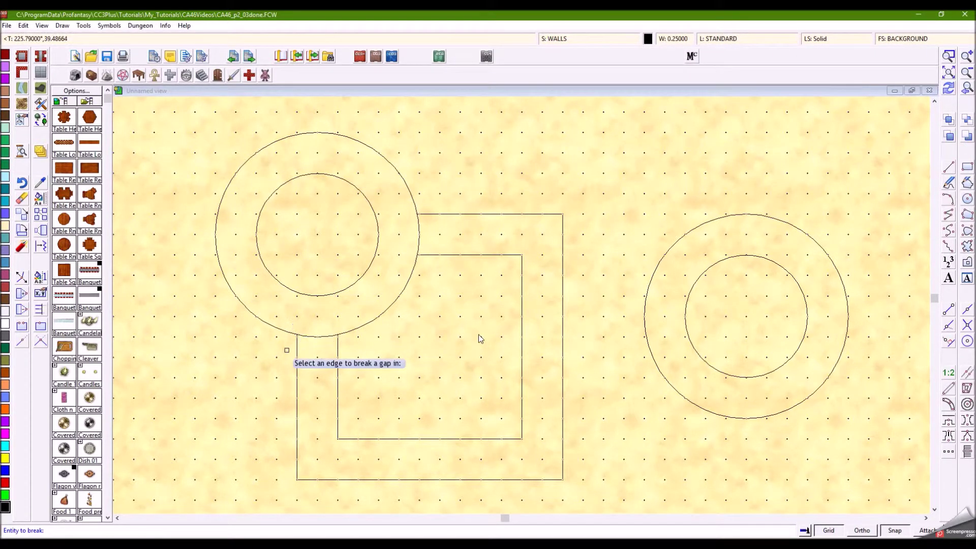
Break a gap in the outer circle between the ends of the two left corridor walls below it.
click(379, 318)
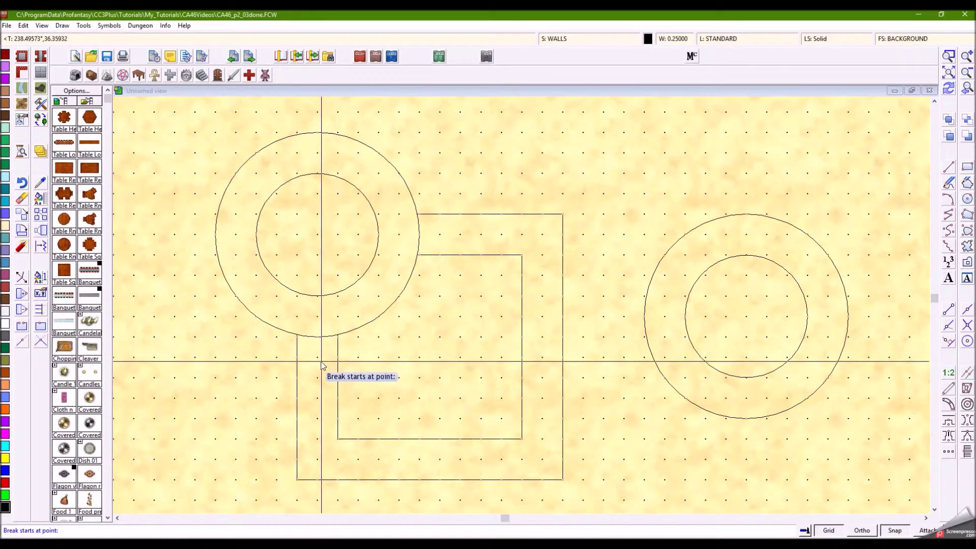
key(F5)
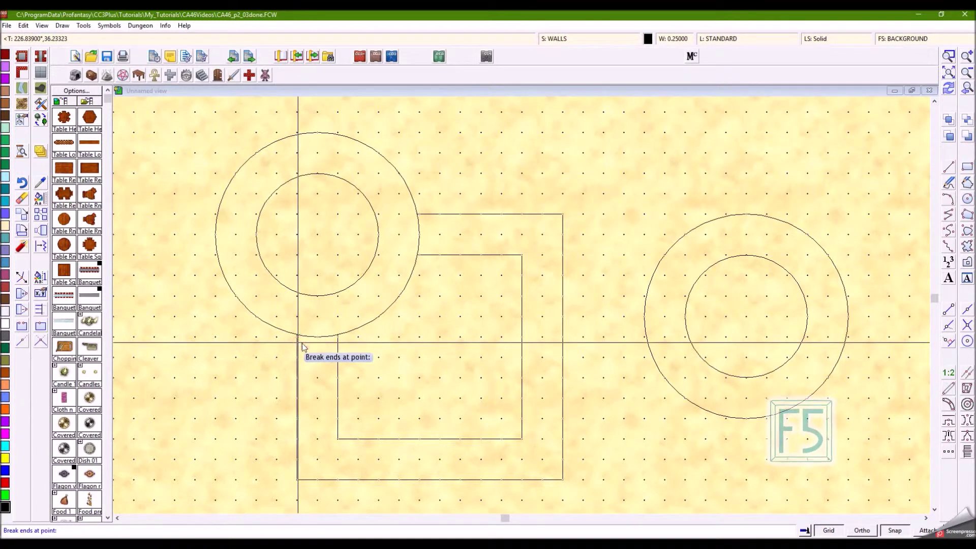
click(341, 349)
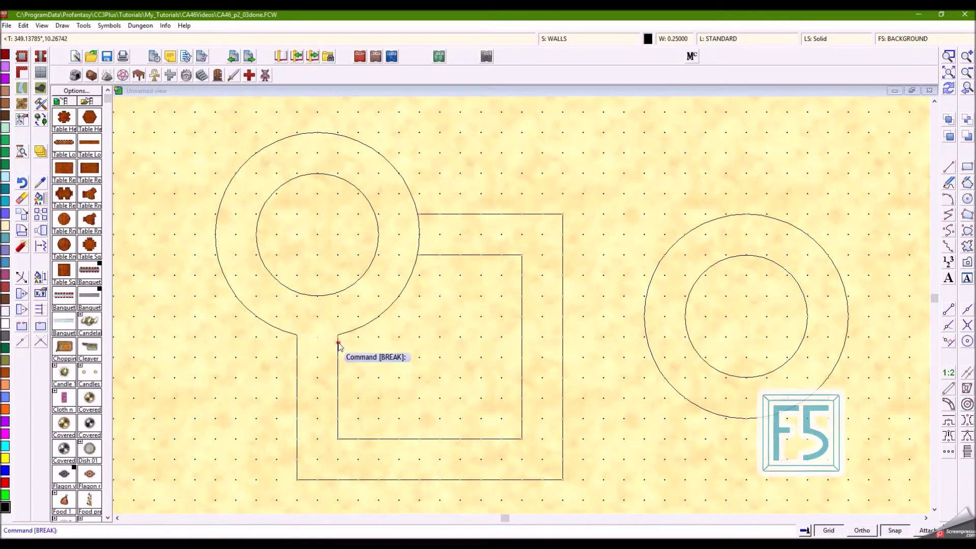
Break a gap in the outer circle between the ends of the two top corridor walls on its right side.
click(408, 283)
key(F5)
click(424, 255)
key(F5)
click(427, 214)
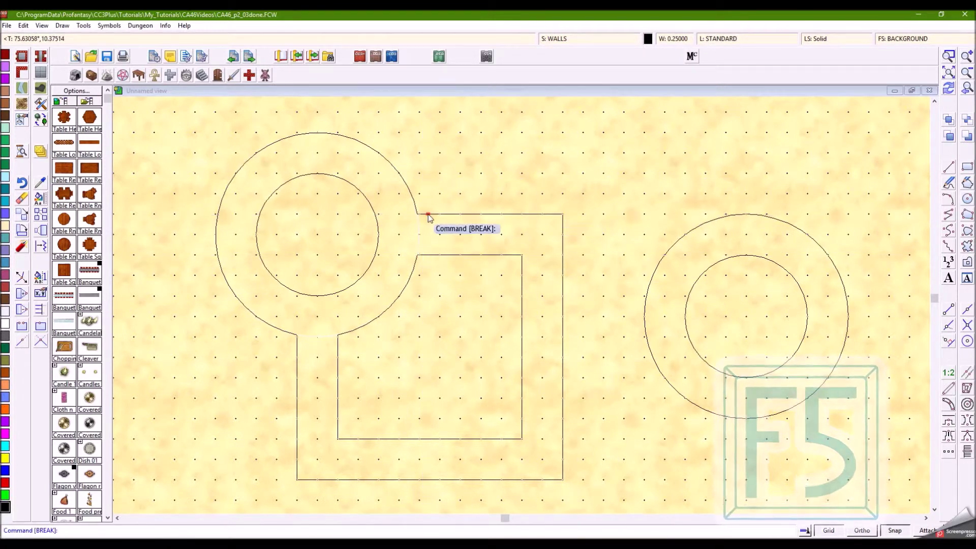